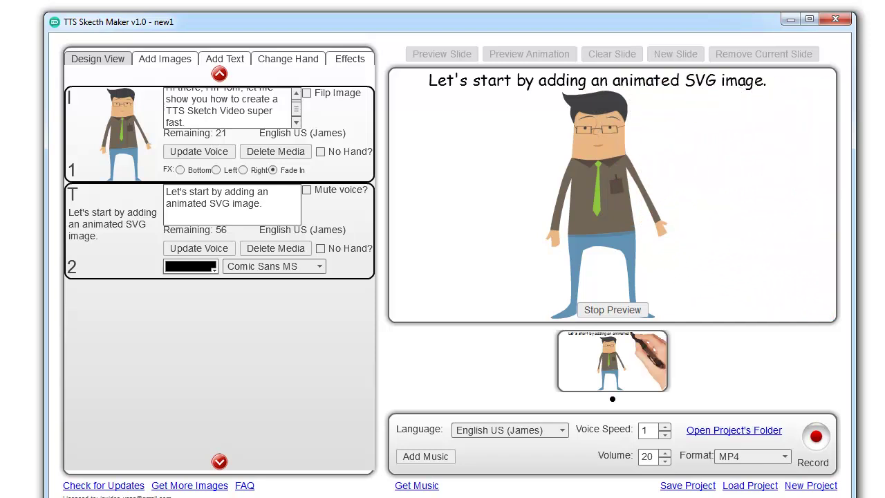
Add the Female Characters drawing of the woman working at a laptop desk to the slide, beside the man
{"action": "left_click", "coordinate": [166, 61]}
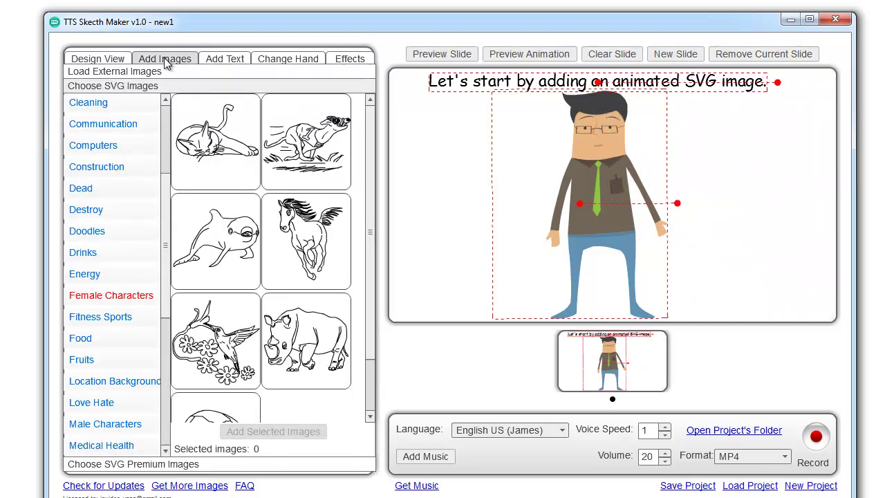
{"action": "left_click", "coordinate": [147, 296]}
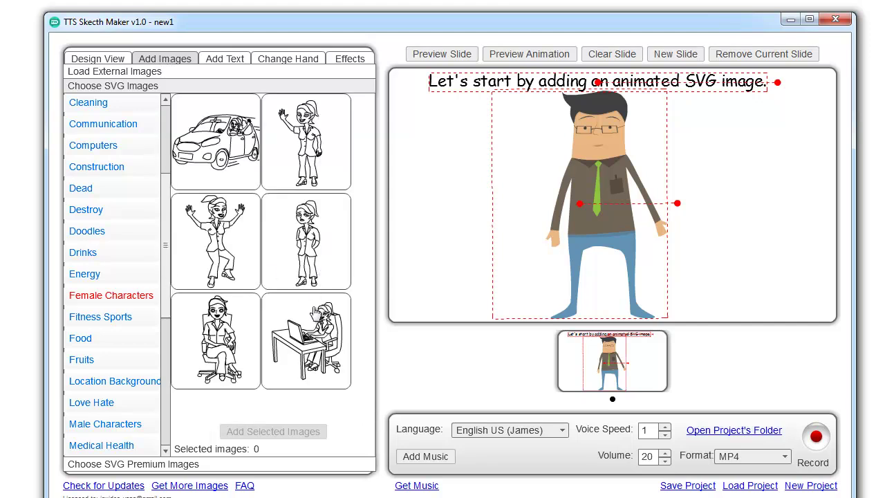
{"action": "left_click_drag", "start_coordinate": [307, 339], "coordinate": [747, 212]}
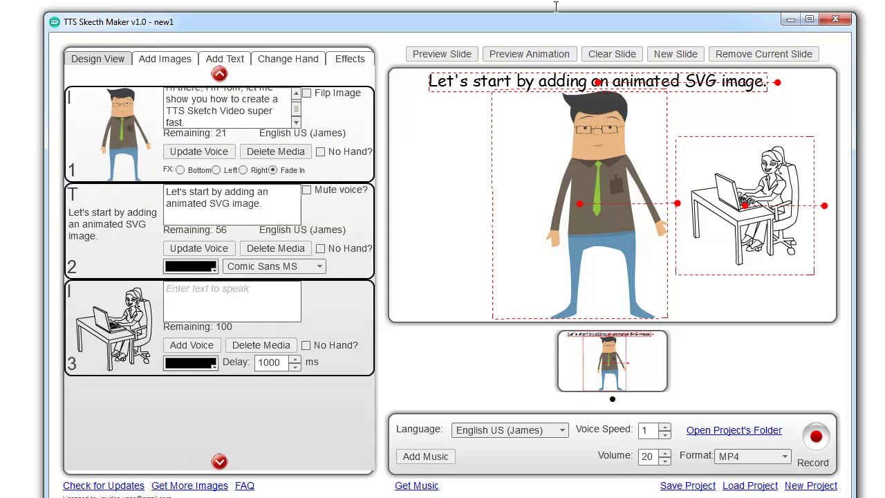
Narrate the desk woman with "Now, you just need to add some text here and then choose your favorite voice." in the English US (Eliza) voice
{"action": "left_click", "coordinate": [227, 309]}
{"action": "type", "text": "Now, you just need to add some text here and then choose your favorite voice."}
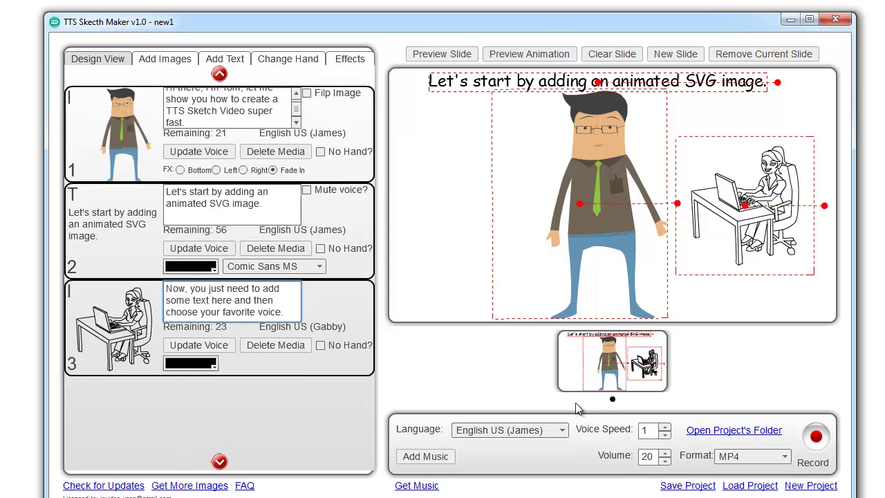
{"action": "left_click", "coordinate": [512, 430]}
{"action": "scroll", "coordinate": [564, 363], "scroll_direction": "down", "scroll_amount": 1}
{"action": "scroll", "coordinate": [564, 363], "scroll_direction": "down", "scroll_amount": 1}
{"action": "scroll", "coordinate": [563, 357], "scroll_direction": "up", "scroll_amount": 3}
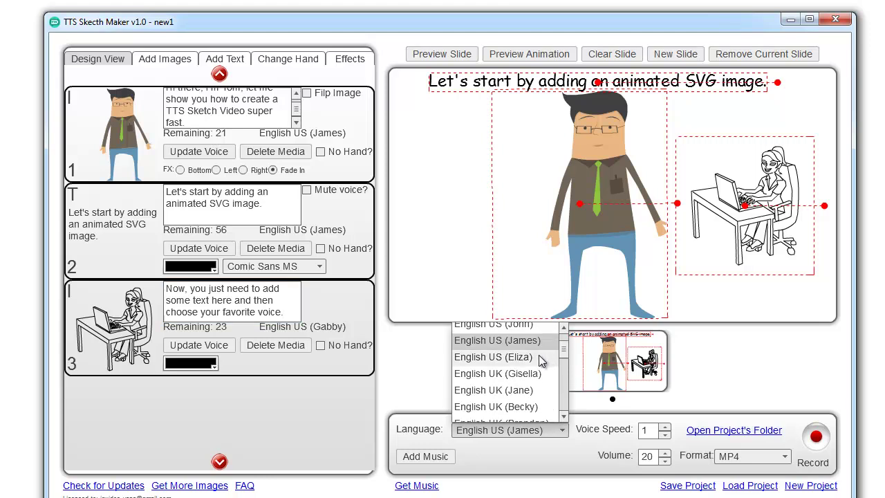
{"action": "left_click", "coordinate": [512, 356]}
{"action": "left_click", "coordinate": [195, 346]}
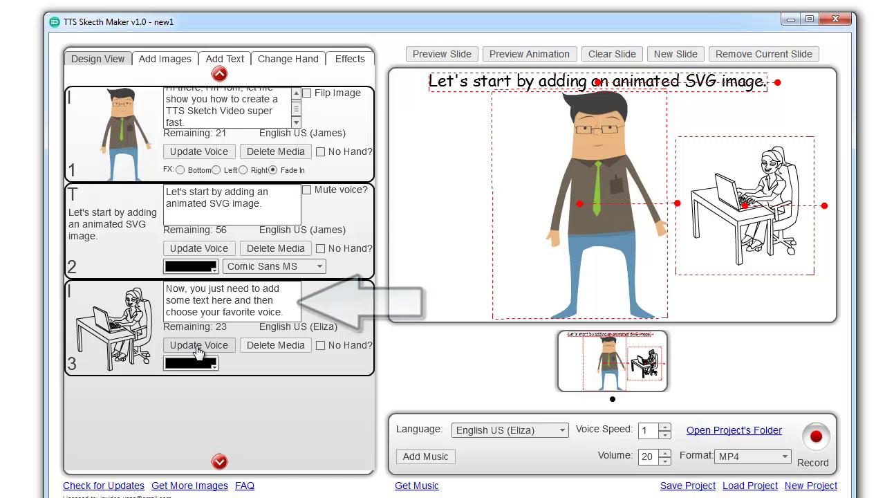
Add a text element narrated by English US (James): "To add text on the canvas you only need to choose the add text tab and add your text."
{"action": "left_click", "coordinate": [228, 59]}
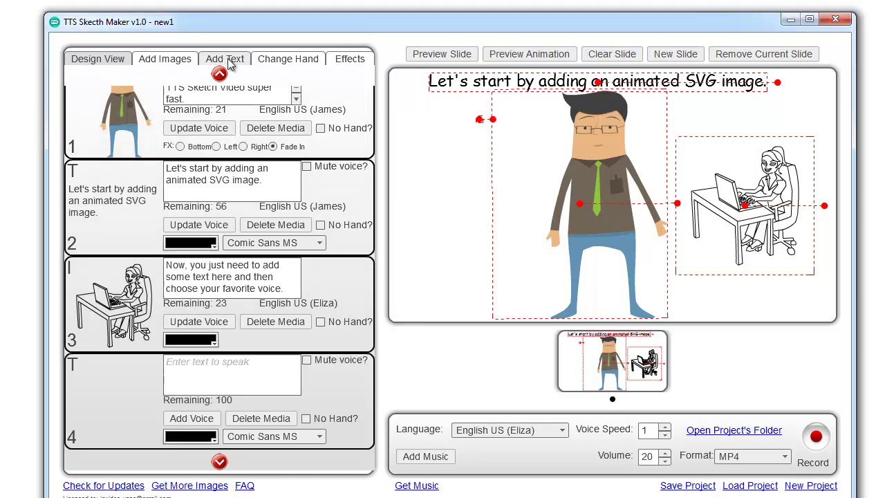
{"action": "left_click", "coordinate": [207, 372]}
{"action": "type", "text": "To add text on the canvas you only need to choose the add text tab and add your text."}
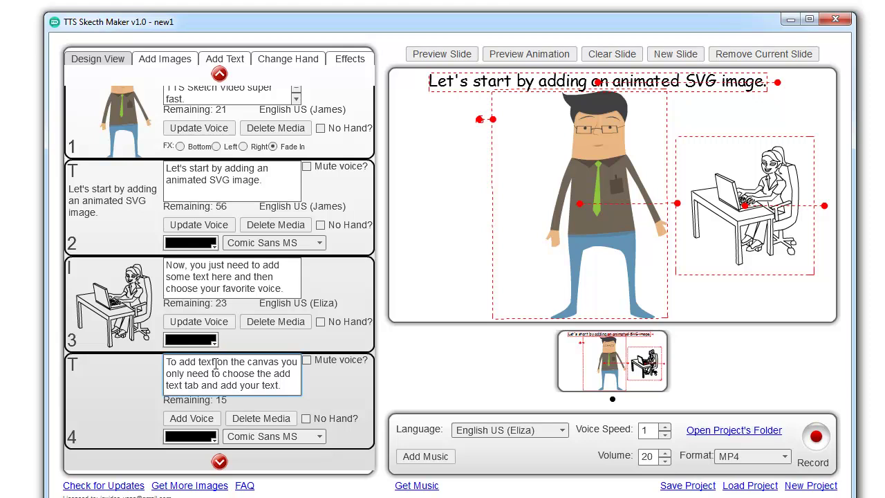
{"action": "left_click", "coordinate": [533, 436]}
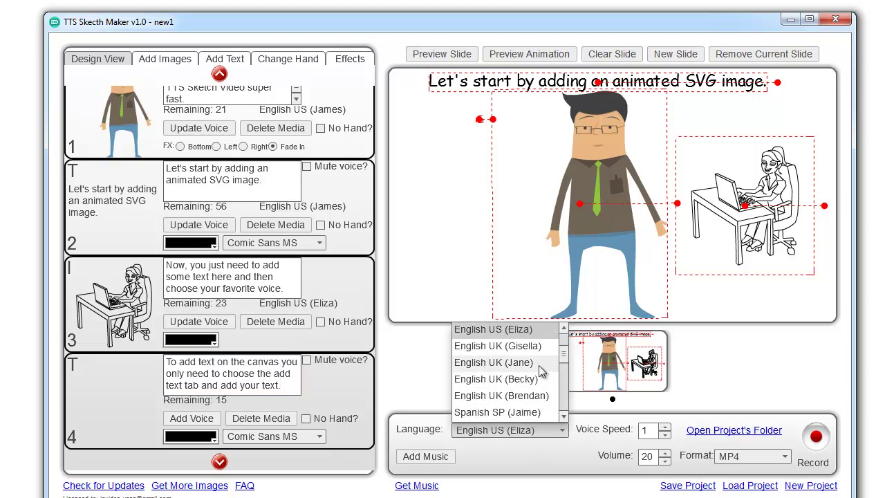
{"action": "scroll", "coordinate": [562, 365], "scroll_direction": "up", "scroll_amount": 2}
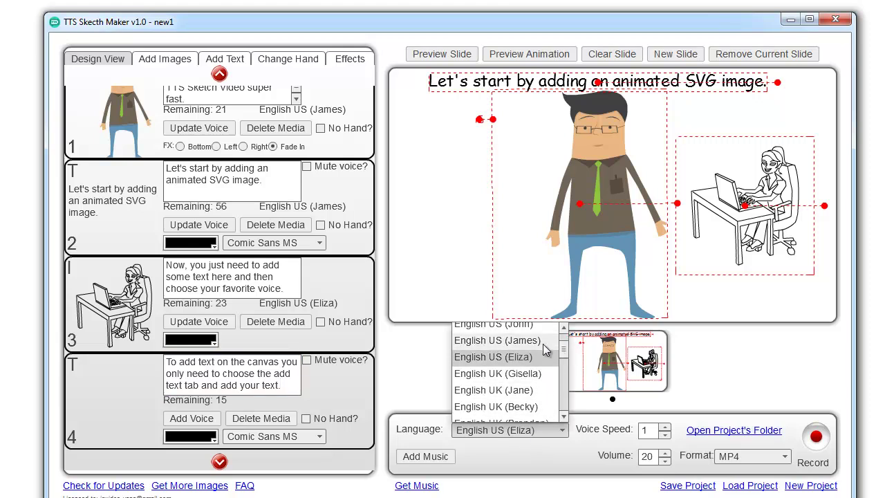
{"action": "left_click", "coordinate": [529, 339]}
{"action": "left_click", "coordinate": [191, 418]}
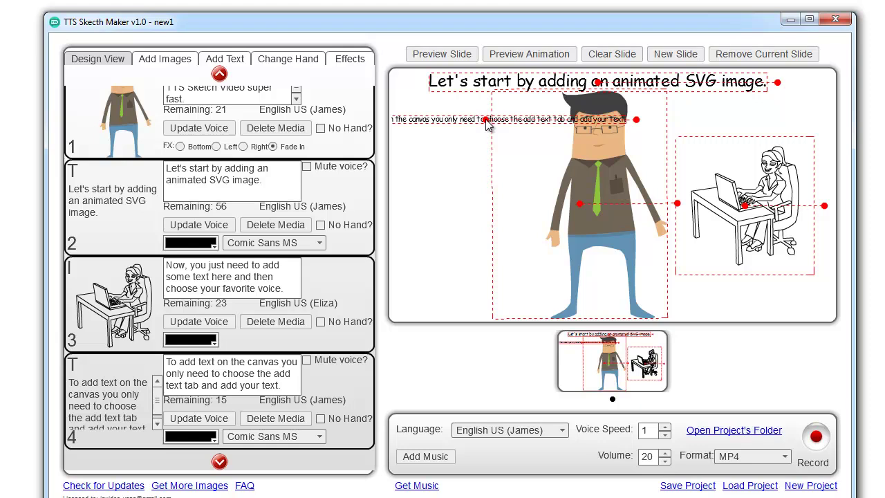
Move the new text line to the bottom of the slide and enlarge it to span nearly the full width
{"action": "left_click_drag", "start_coordinate": [486, 119], "coordinate": [602, 311]}
{"action": "left_click_drag", "start_coordinate": [756, 312], "coordinate": [820, 310]}
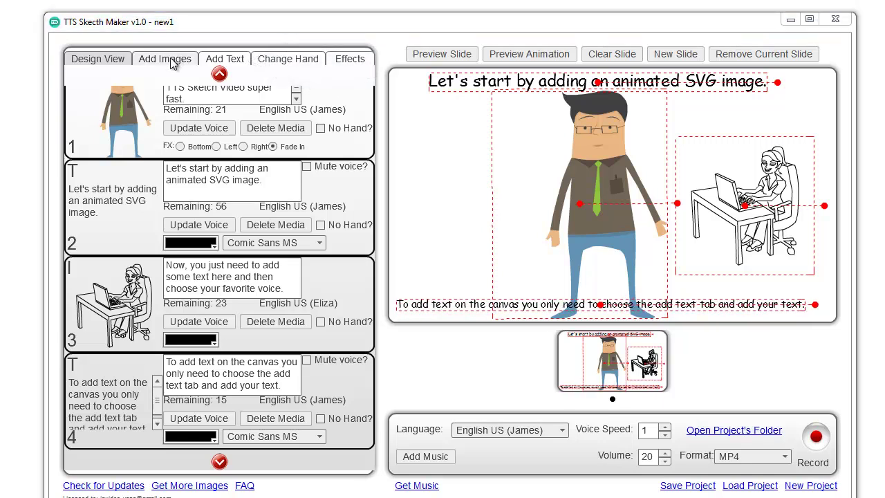
Add the notched-tail arrow from the Arrows category to the slide's upper left, scaled down and rotated to point upward
{"action": "left_click", "coordinate": [169, 60]}
{"action": "left_click", "coordinate": [85, 124]}
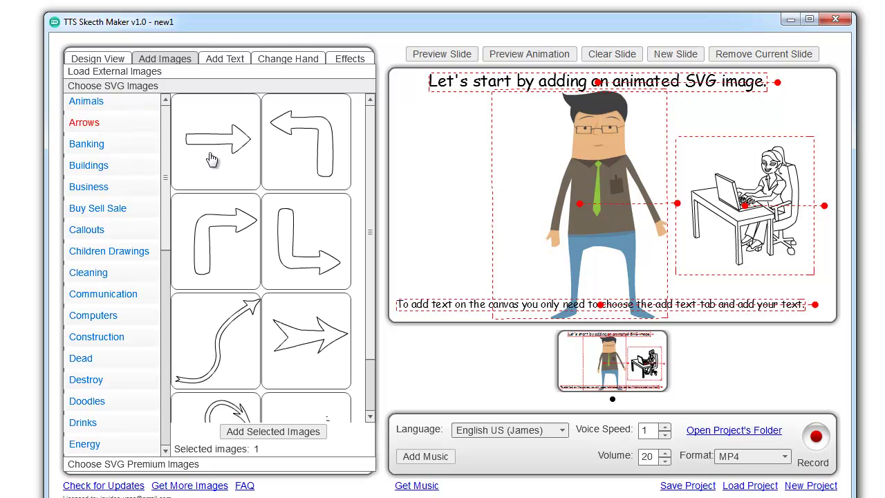
{"action": "left_click", "coordinate": [313, 328]}
{"action": "left_click_drag", "start_coordinate": [325, 334], "coordinate": [454, 158]}
{"action": "left_click_drag", "start_coordinate": [526, 158], "coordinate": [462, 92]}
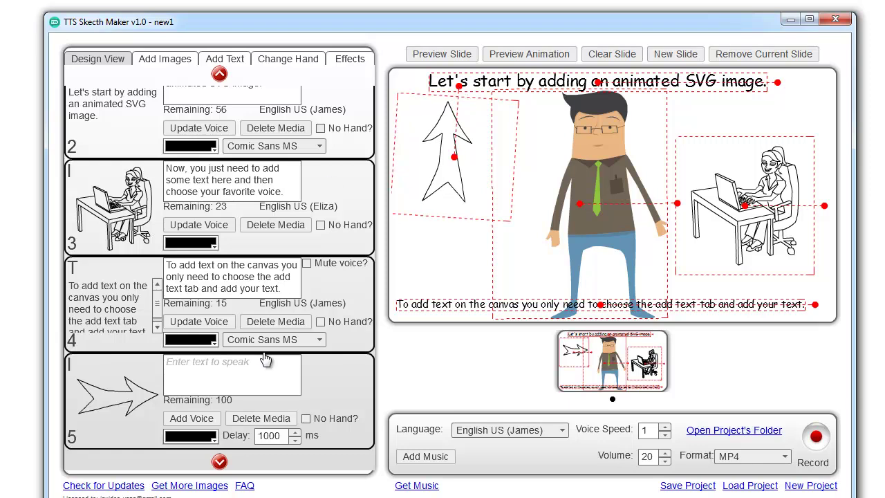
Add the voice narration "Let's preview our first slide" to the notched-tail arrow and preview the slide
{"action": "left_click", "coordinate": [236, 373]}
{"action": "type", "text": "Let's preview our start slide"}
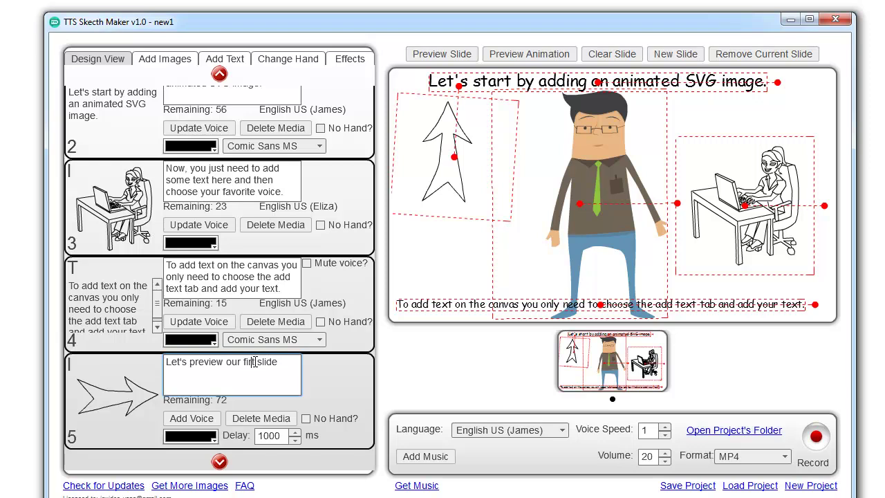
{"action": "left_click", "coordinate": [194, 417]}
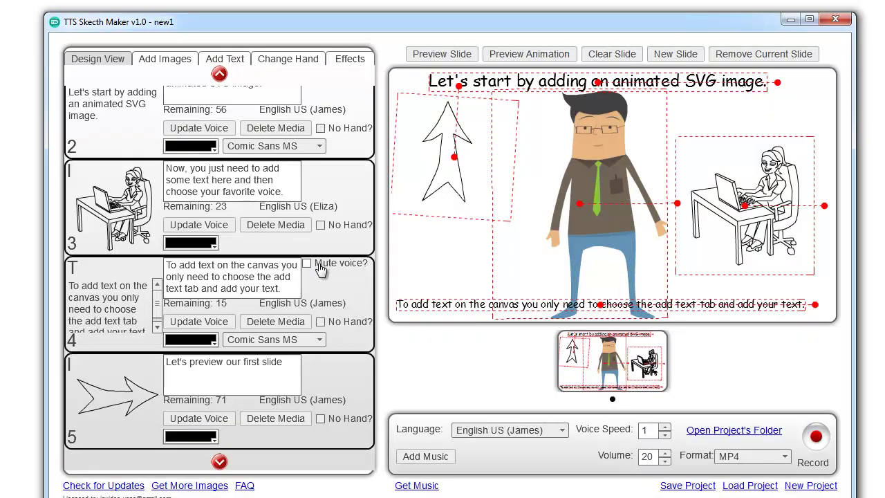
{"action": "left_click", "coordinate": [447, 59]}
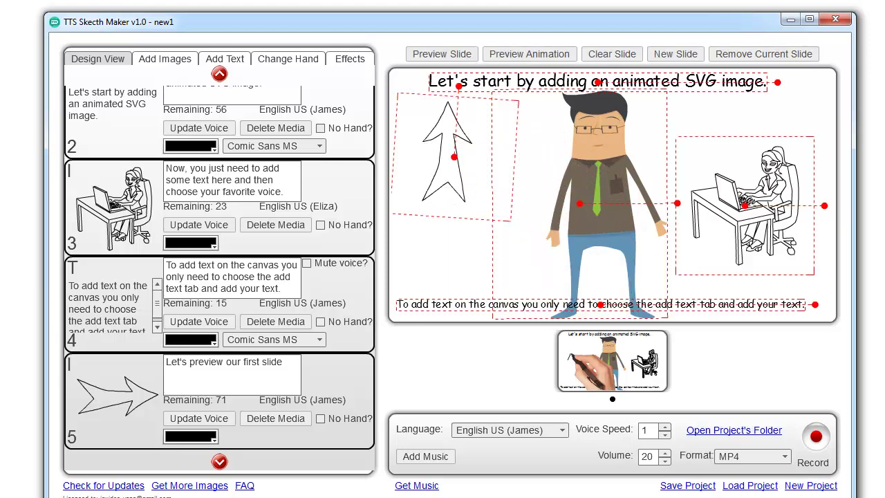
Add the straight arrow from the Arrows category to the slide's lower left, scaled down and rotated to point up-left
{"action": "left_click", "coordinate": [172, 60]}
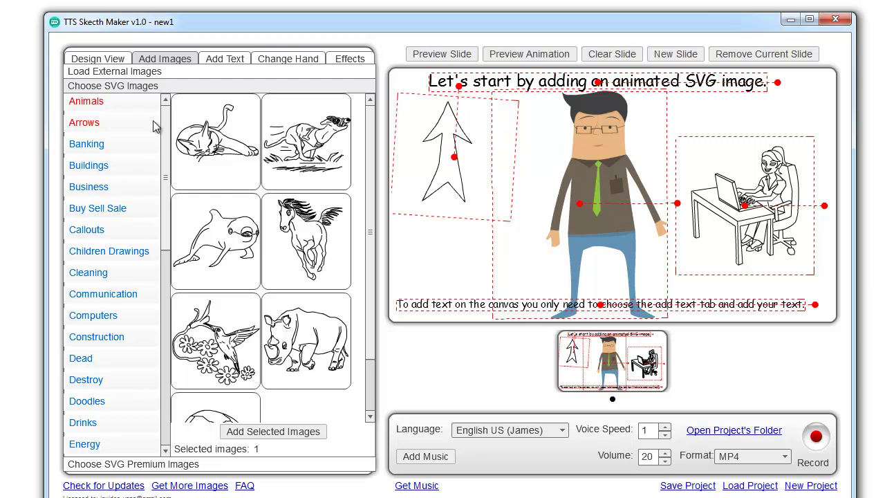
{"action": "left_click", "coordinate": [97, 124]}
{"action": "left_click_drag", "start_coordinate": [220, 138], "coordinate": [454, 263]}
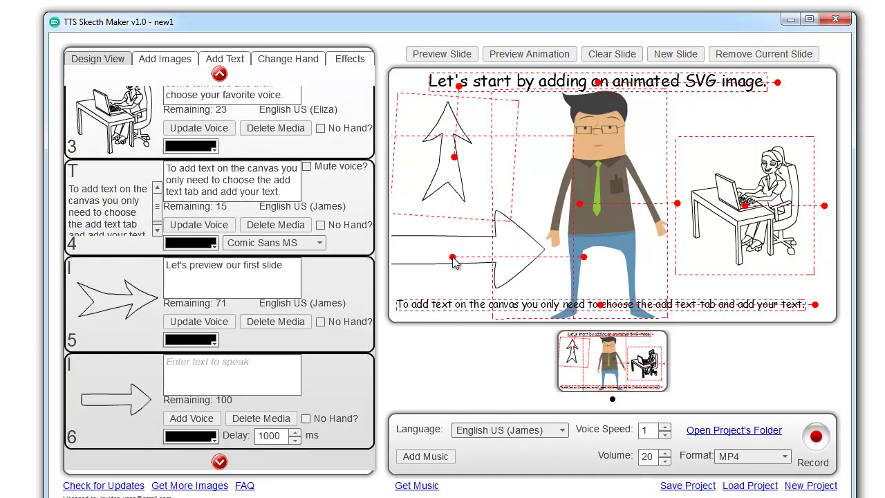
{"action": "left_click_drag", "start_coordinate": [583, 258], "coordinate": [397, 237]}
Add the voice narration "You can change the tts voices easily" to the straight arrow
{"action": "left_click", "coordinate": [218, 377]}
{"action": "type", "text": "You can change the tts voices easily"}
{"action": "left_click", "coordinate": [199, 419]}
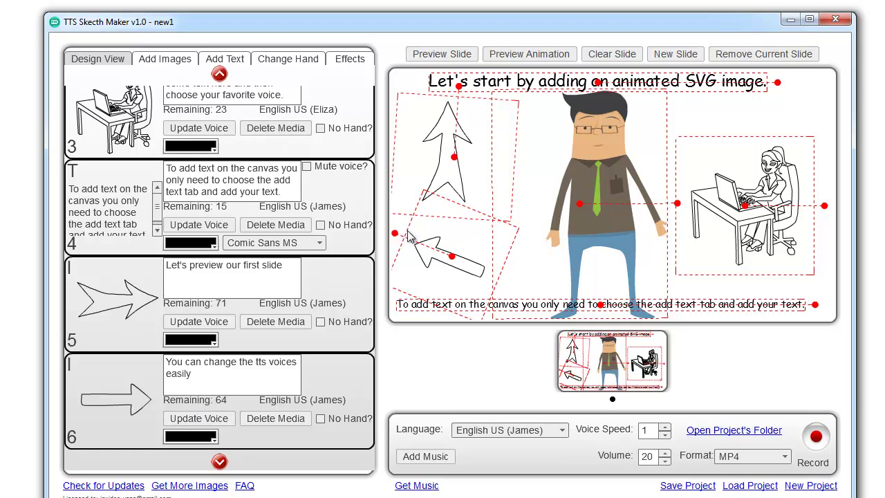
Change the desk woman's narration voice to English UK (Gisella)
{"action": "left_click", "coordinate": [220, 74]}
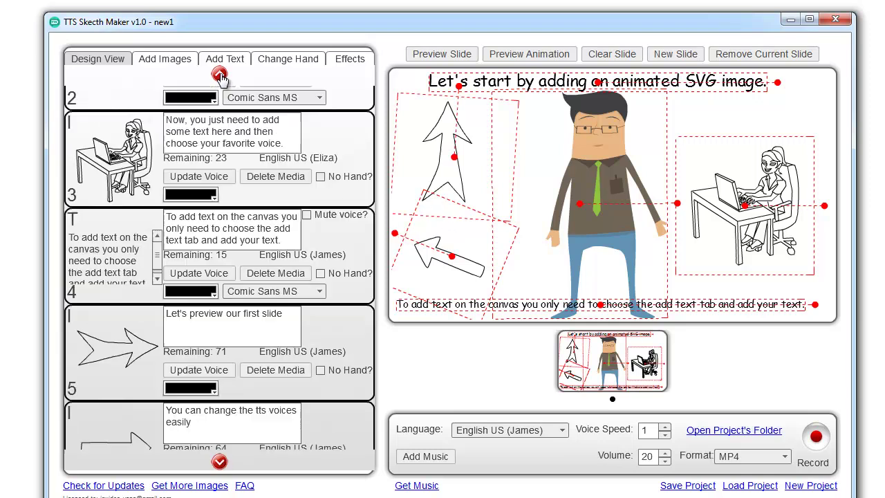
{"action": "left_click", "coordinate": [219, 74]}
{"action": "left_click", "coordinate": [220, 74]}
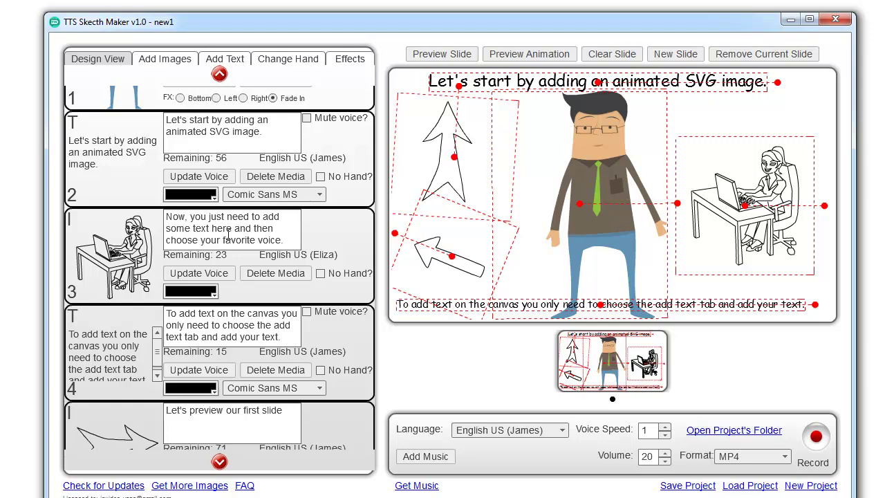
{"action": "left_click", "coordinate": [195, 227]}
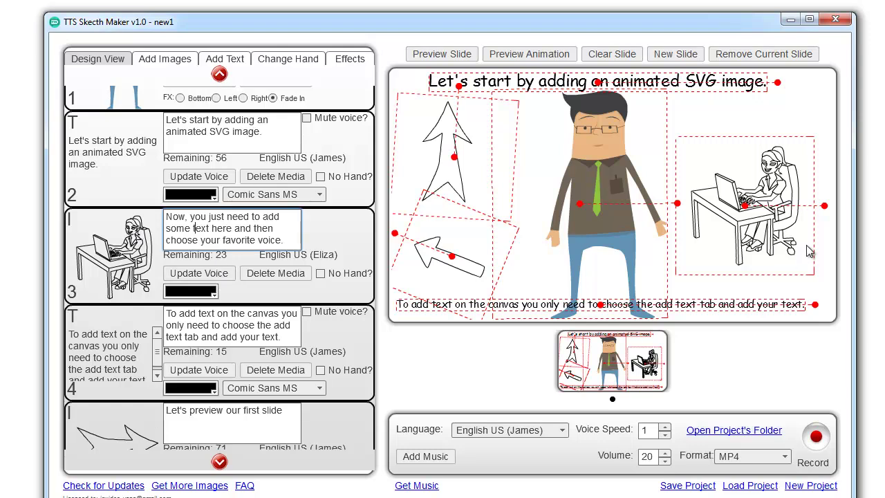
{"action": "left_click", "coordinate": [561, 431]}
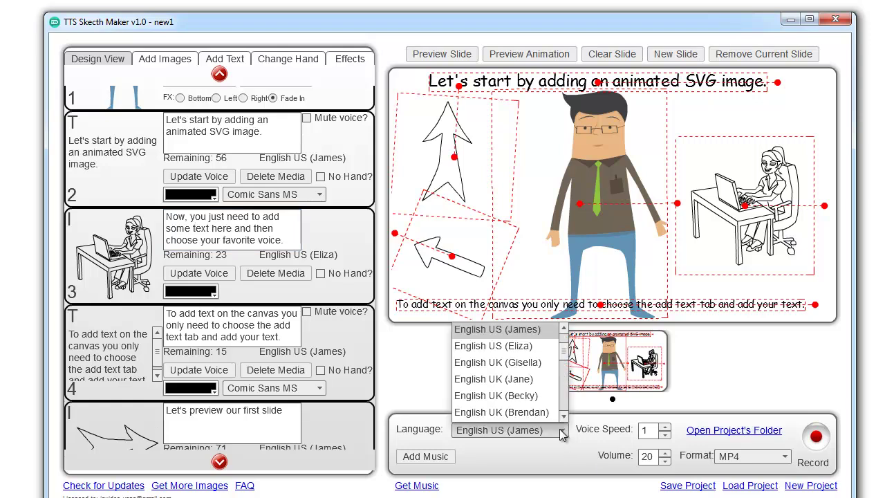
{"action": "left_click", "coordinate": [542, 361]}
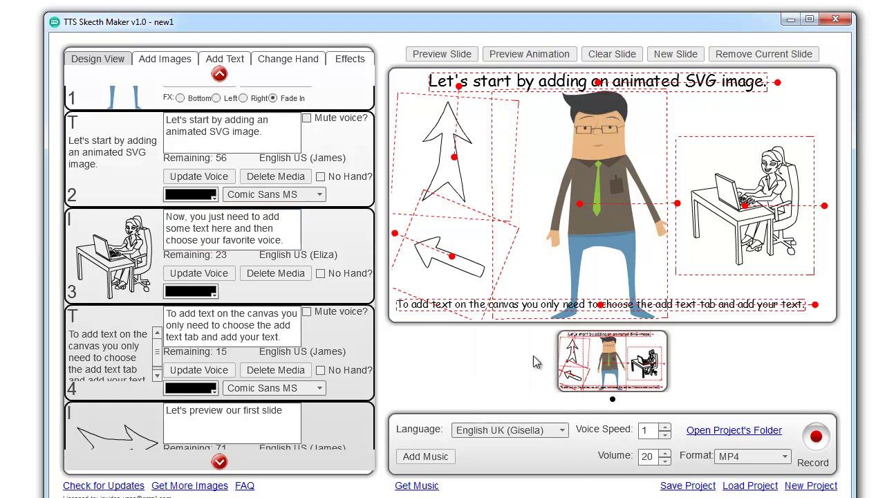
{"action": "left_click", "coordinate": [206, 274]}
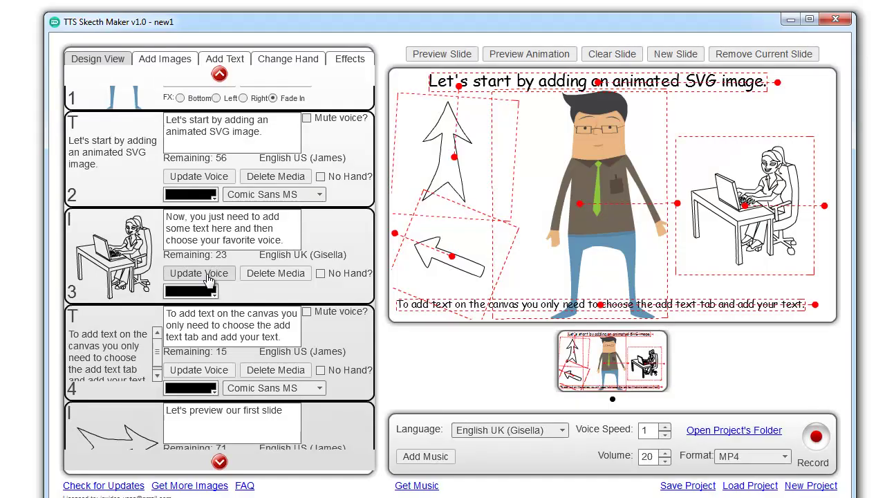
Set the desk woman's narration voice to English US (Gabby)
{"action": "left_click", "coordinate": [562, 430]}
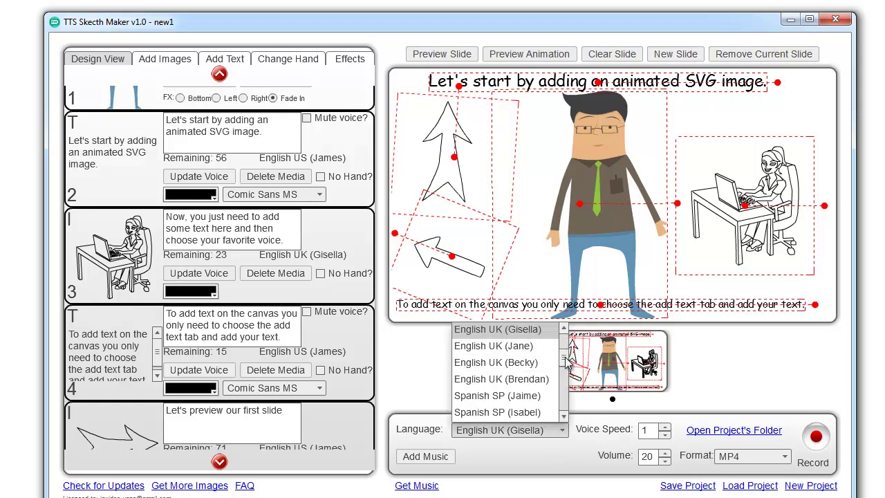
{"action": "scroll", "coordinate": [547, 359], "scroll_direction": "up", "scroll_amount": 3}
{"action": "left_click", "coordinate": [533, 331]}
{"action": "left_click", "coordinate": [208, 273]}
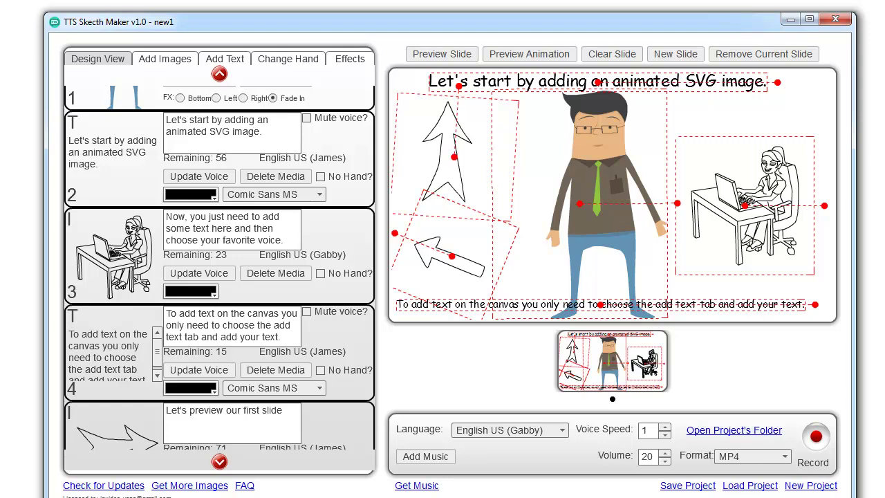
Add another straight arrow from the Arrows category between the man and the desk woman, scaled down and rotated to point upward
{"action": "left_click", "coordinate": [168, 59]}
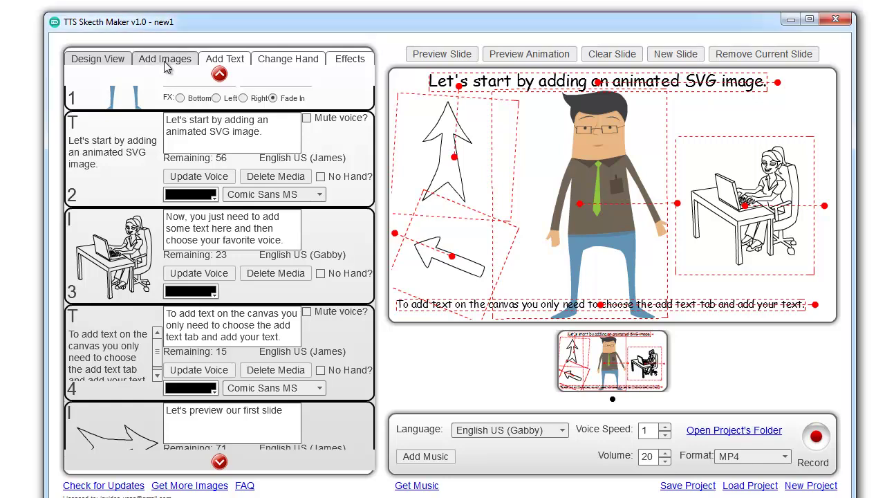
{"action": "left_click", "coordinate": [84, 123]}
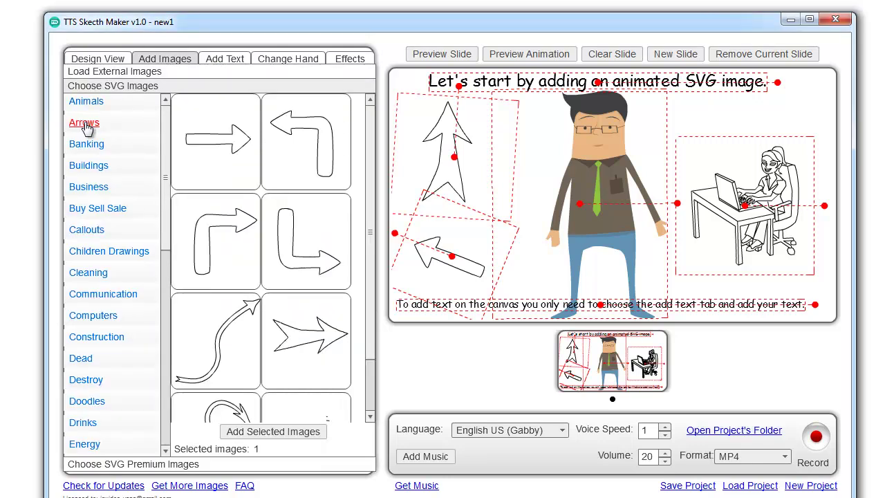
{"action": "left_click", "coordinate": [237, 164]}
{"action": "left_click_drag", "start_coordinate": [228, 161], "coordinate": [706, 146]}
{"action": "left_click_drag", "start_coordinate": [824, 147], "coordinate": [687, 74]}
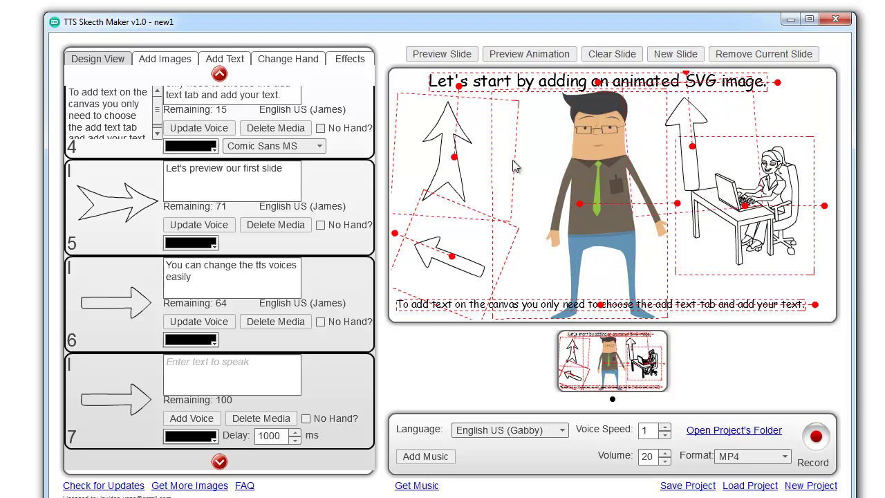
Narrate the second straight arrow with "You can add as many slides as you want" in the English US (James) voice
{"action": "left_click", "coordinate": [221, 377]}
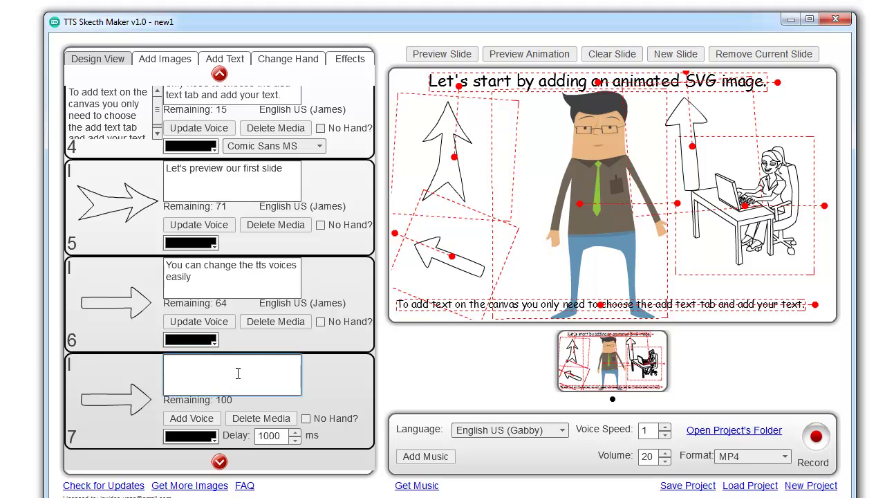
{"action": "type", "text": "You can add as many slides as you want"}
{"action": "left_click", "coordinate": [564, 431]}
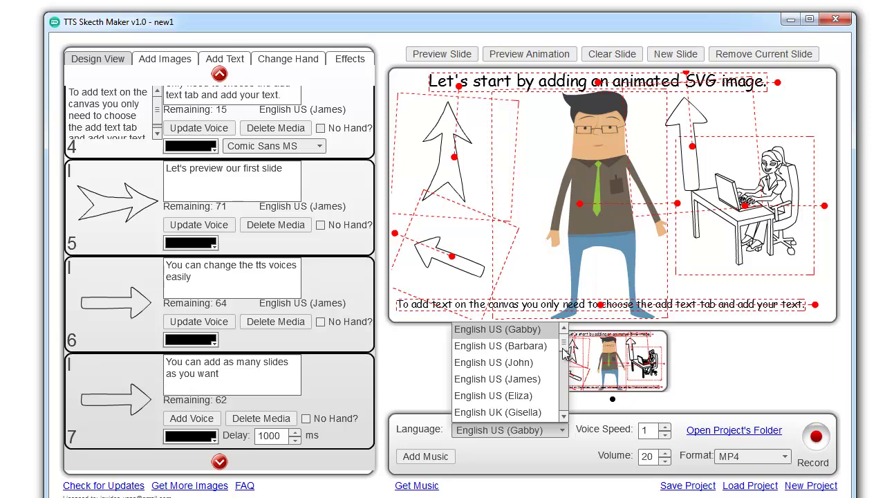
{"action": "left_click", "coordinate": [511, 379]}
{"action": "left_click", "coordinate": [205, 419]}
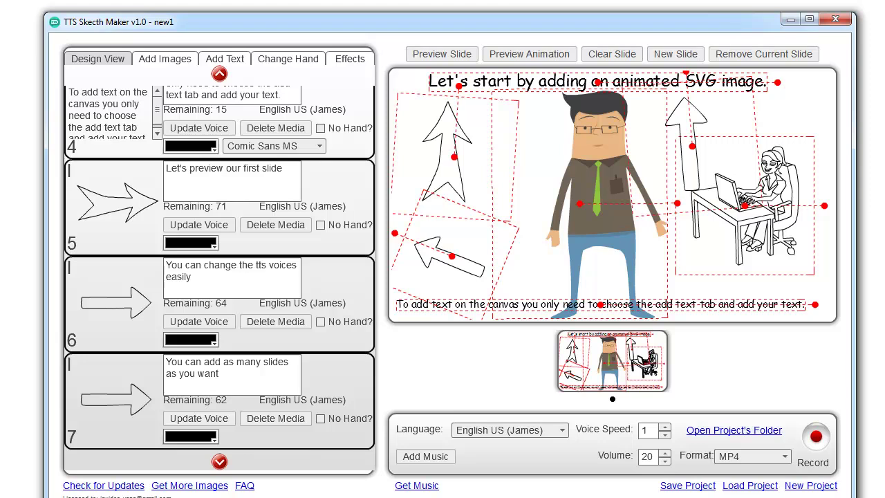
Add the musical notes image from the Music category beside the man's head, scaled down and slightly rotated
{"action": "left_click", "coordinate": [168, 61]}
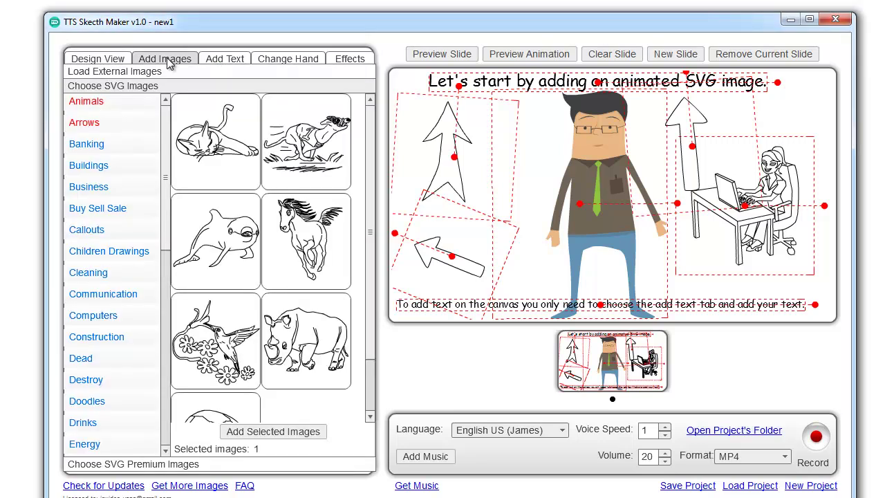
{"action": "left_click_drag", "start_coordinate": [168, 169], "coordinate": [161, 293]}
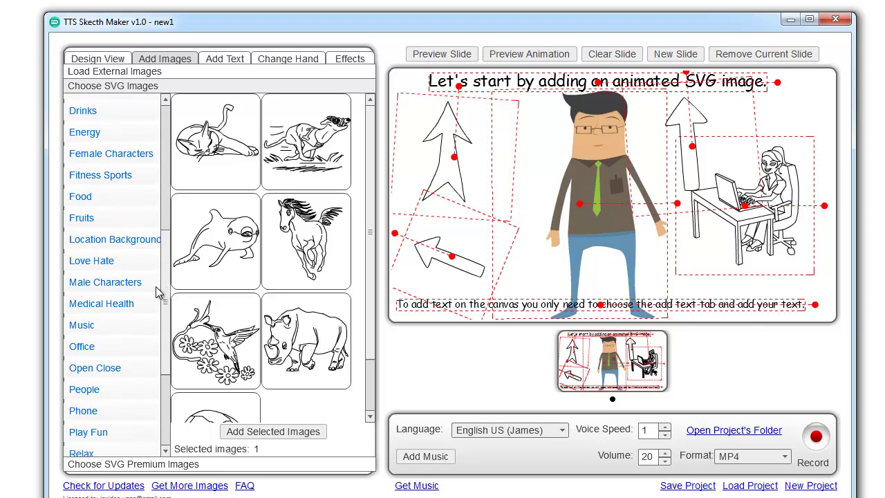
{"action": "left_click", "coordinate": [81, 326]}
{"action": "left_click_drag", "start_coordinate": [222, 249], "coordinate": [524, 152]}
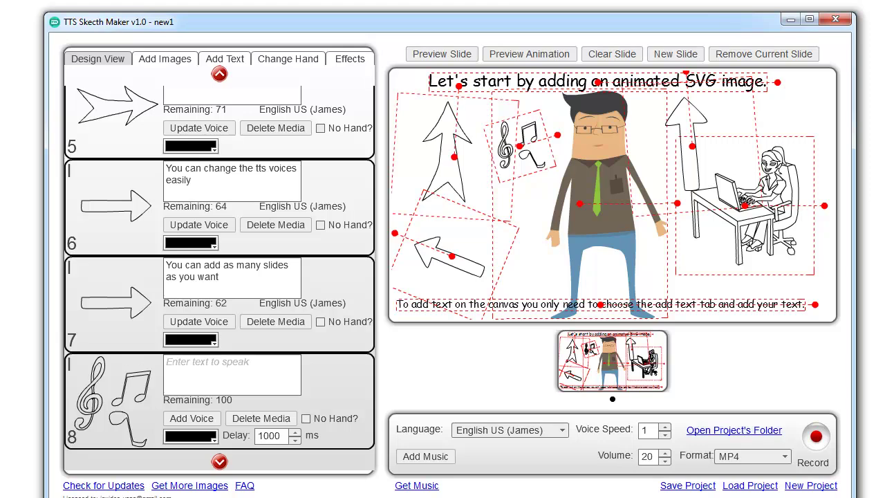
Narrate the musical notes with "You can add your own music" in the English US (James) voice
{"action": "left_click", "coordinate": [211, 368]}
{"action": "type", "text": "You can add your own music"}
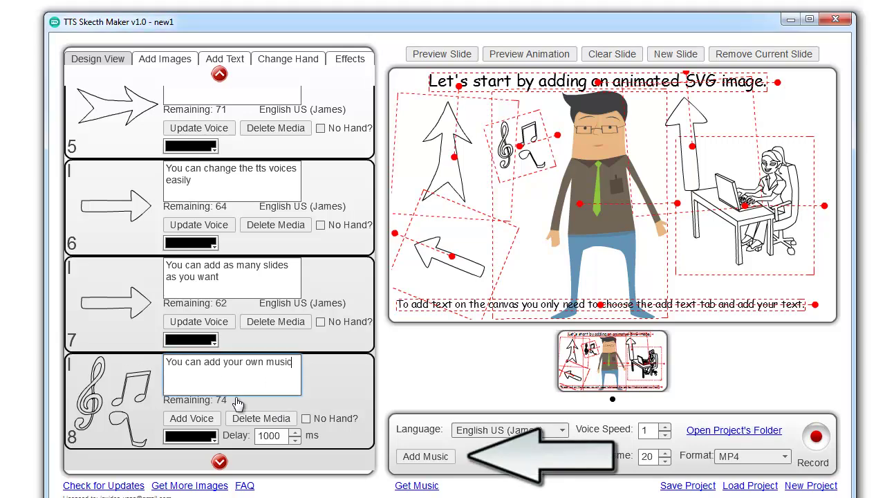
{"action": "left_click", "coordinate": [196, 419]}
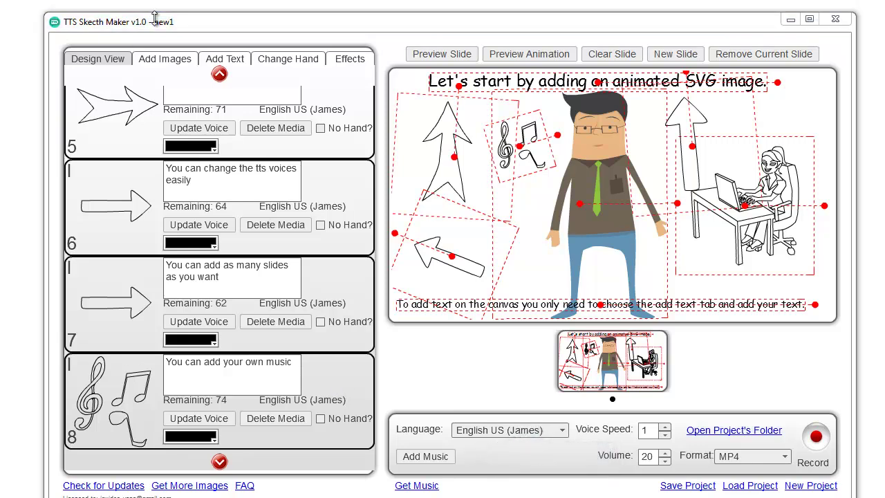
Add a straight arrow from the Arrows category in the slide's upper-left corner, scaled down and rotated to point up and left
{"action": "left_click", "coordinate": [167, 60]}
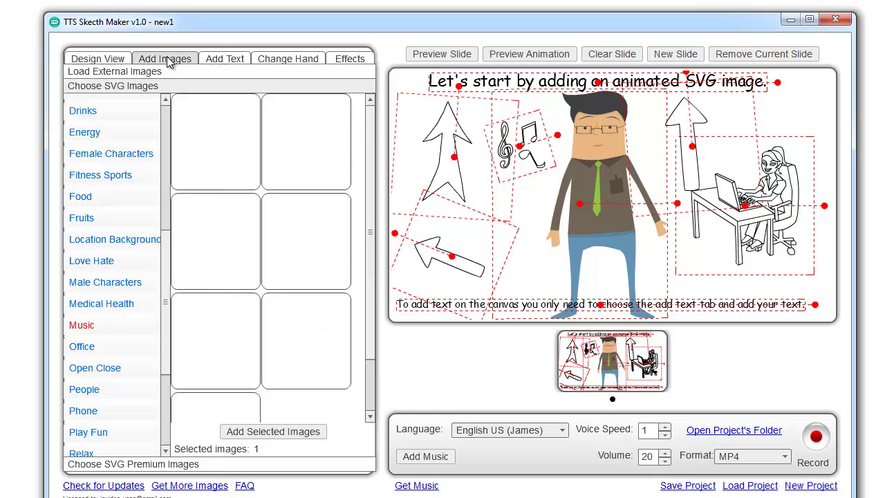
{"action": "scroll", "coordinate": [164, 268], "scroll_direction": "up", "scroll_amount": 5}
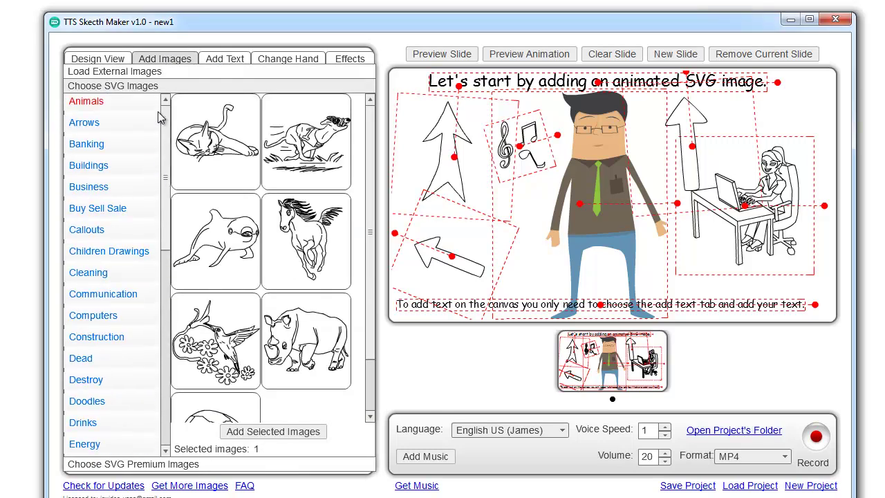
{"action": "left_click", "coordinate": [83, 122]}
{"action": "left_click_drag", "start_coordinate": [214, 170], "coordinate": [427, 148]}
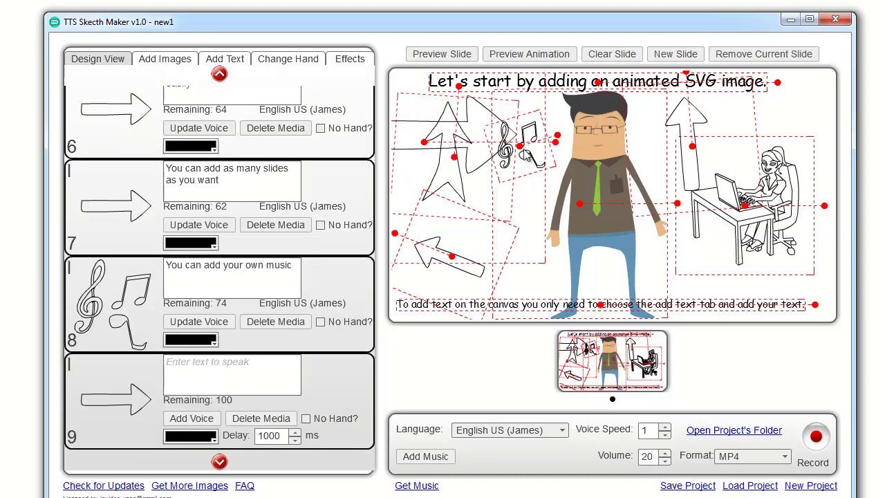
{"action": "left_click_drag", "start_coordinate": [558, 143], "coordinate": [396, 92]}
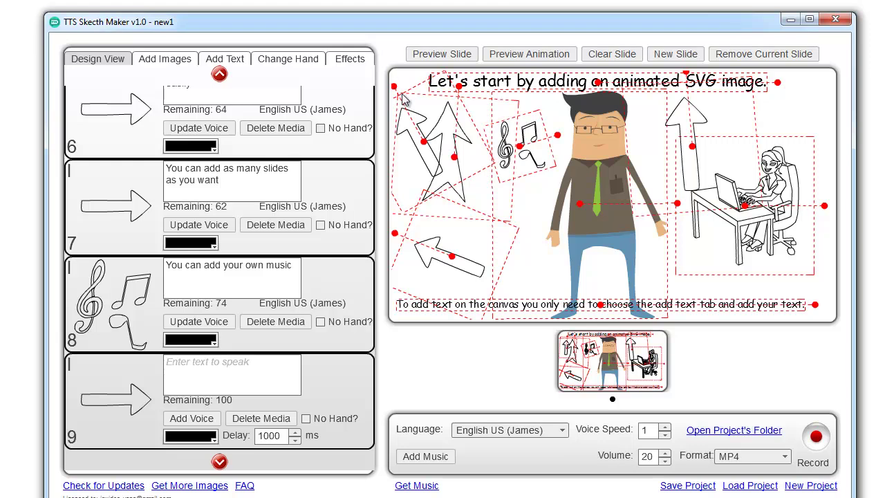
{"action": "left_click_drag", "start_coordinate": [427, 143], "coordinate": [408, 105]}
{"action": "left_click_drag", "start_coordinate": [436, 142], "coordinate": [425, 111]}
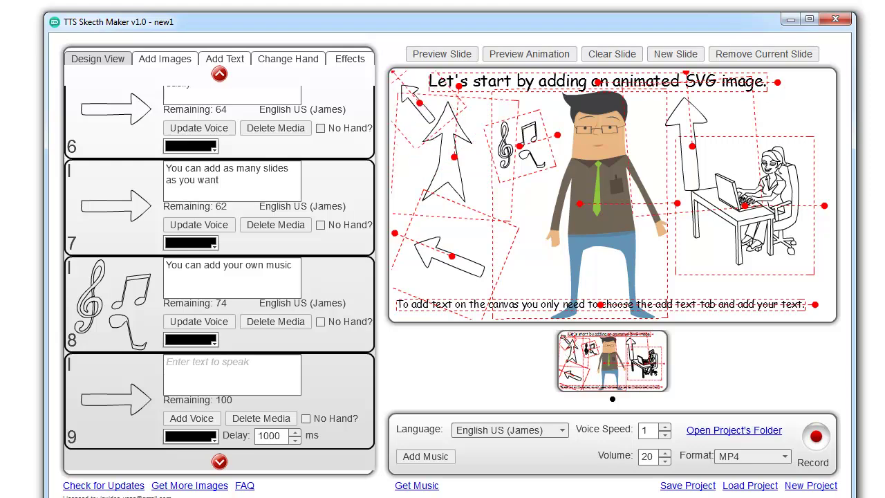
Narrate the corner arrow with "You can change the hands and add your own background." in the English US (James) voice
{"action": "left_click", "coordinate": [222, 365]}
{"action": "type", "text": "You can change the hands and add your own background."}
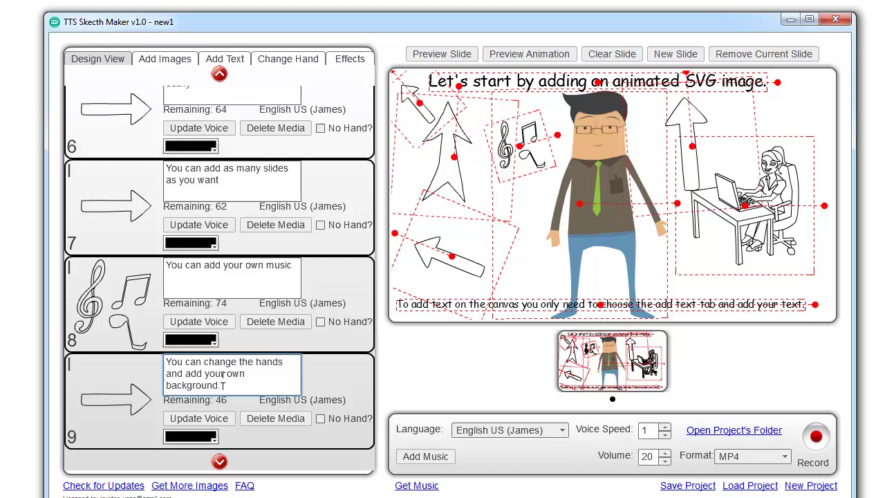
{"action": "left_click", "coordinate": [205, 419]}
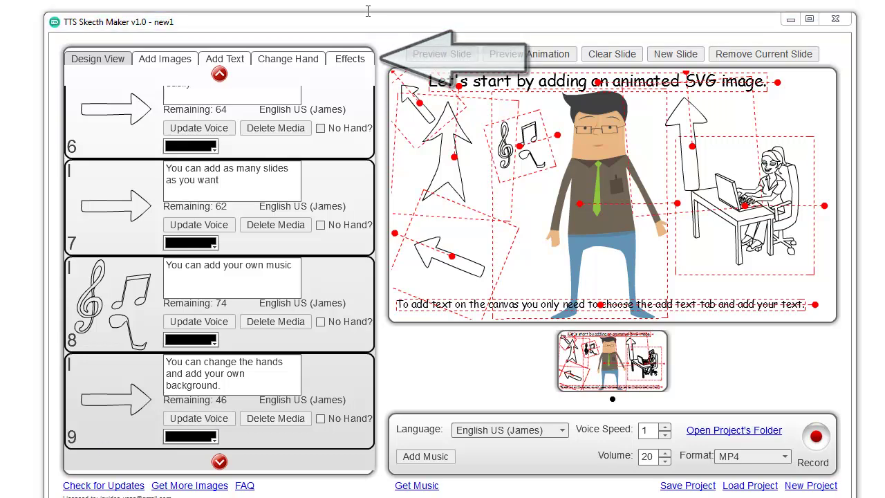
View the available hands and set the slide background to the "paper 2" image
{"action": "left_click", "coordinate": [300, 59]}
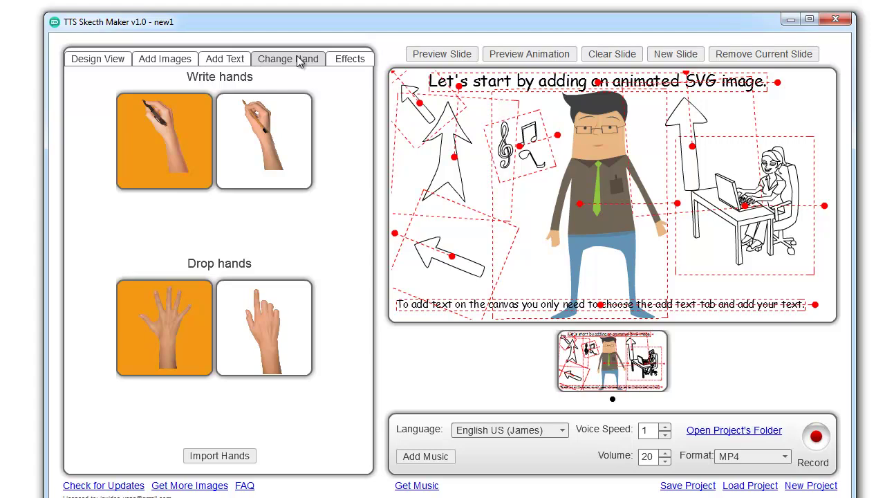
{"action": "left_click", "coordinate": [346, 61]}
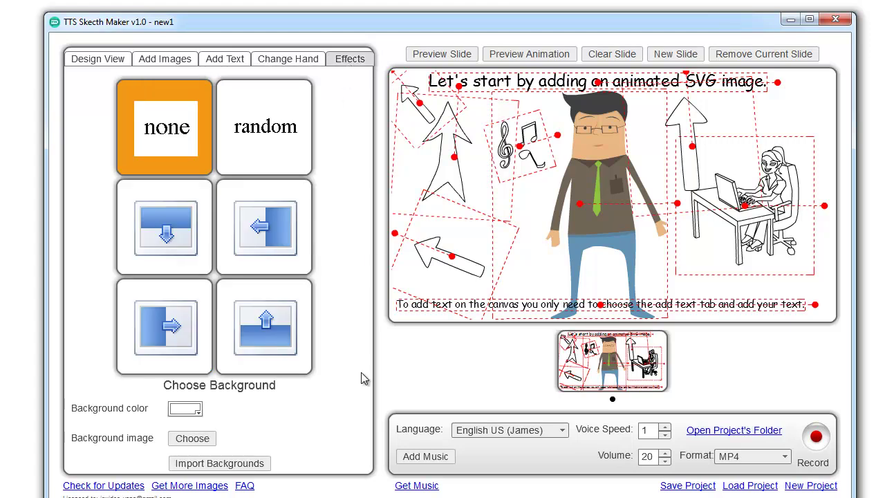
{"action": "left_click", "coordinate": [194, 440]}
{"action": "left_click", "coordinate": [342, 161]}
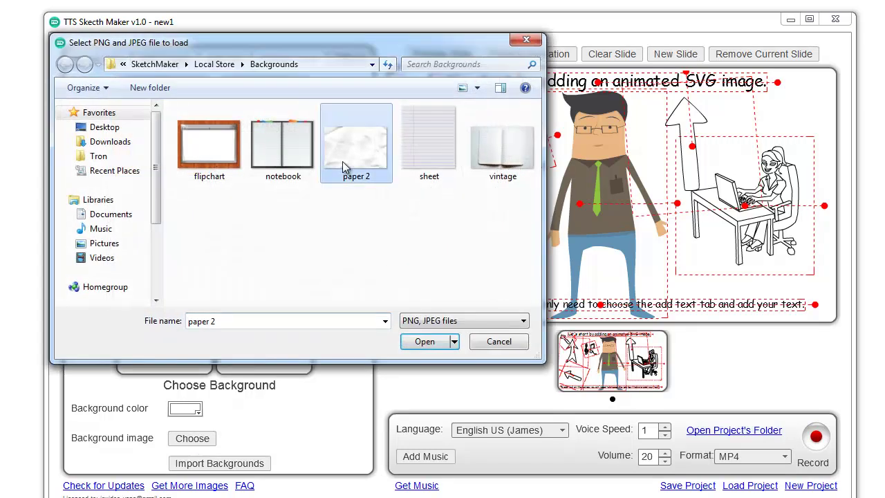
{"action": "left_click", "coordinate": [432, 343]}
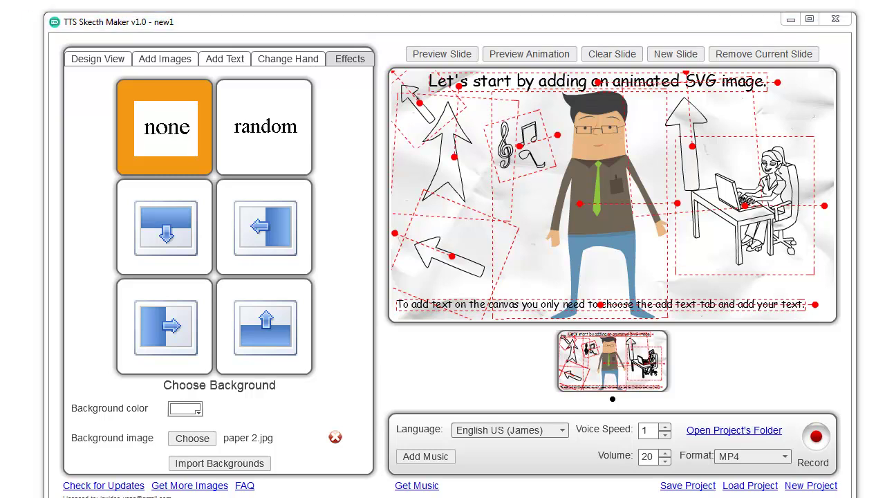
Add a new slide and place the Teacher file on it as a regular SVG image, centred and enlarged
{"action": "left_click", "coordinate": [102, 67]}
{"action": "left_click", "coordinate": [676, 56]}
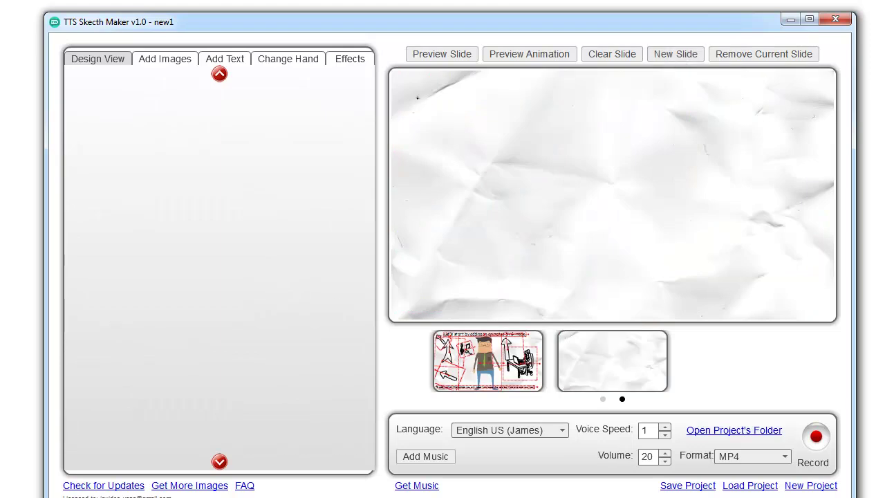
{"action": "left_click", "coordinate": [176, 61]}
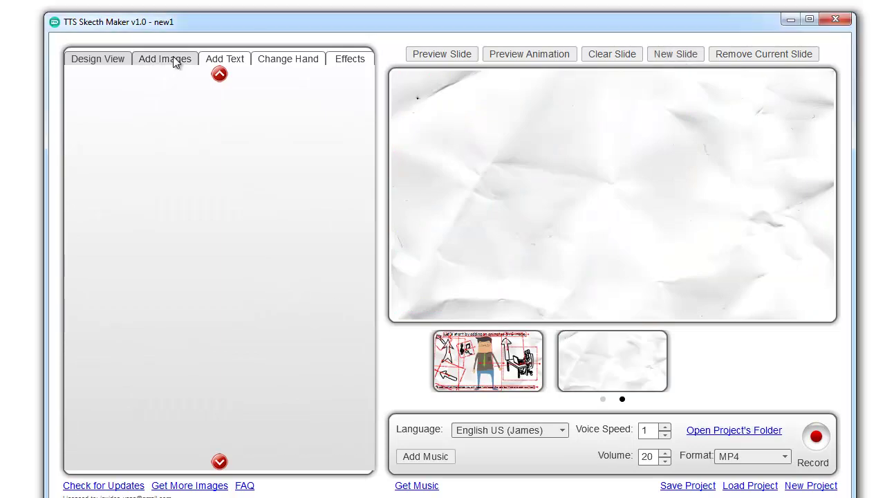
{"action": "left_click", "coordinate": [160, 72]}
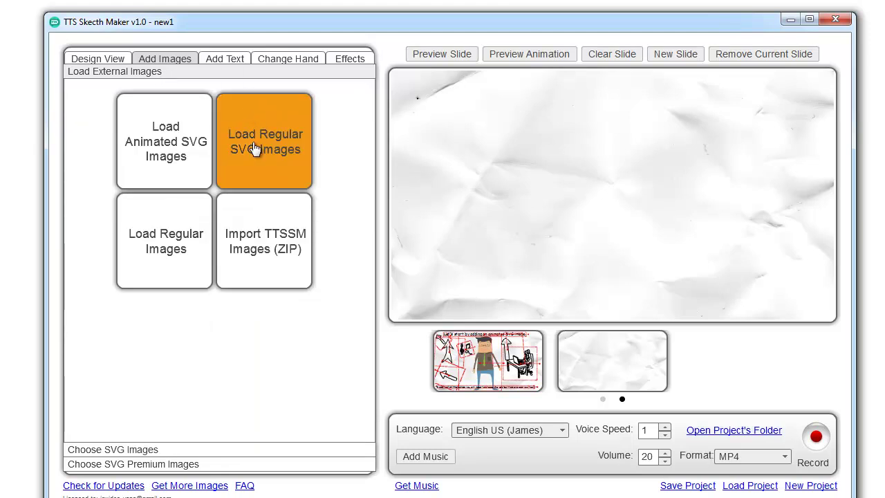
{"action": "left_click", "coordinate": [256, 149]}
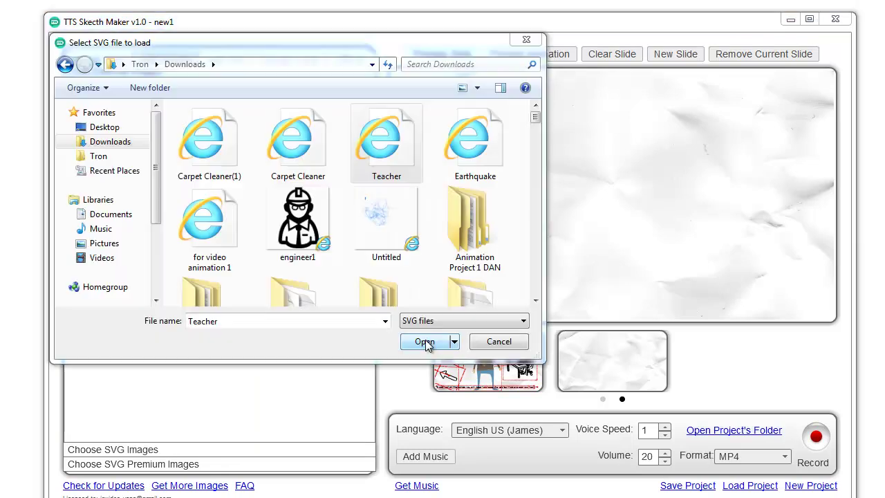
{"action": "left_click", "coordinate": [424, 339]}
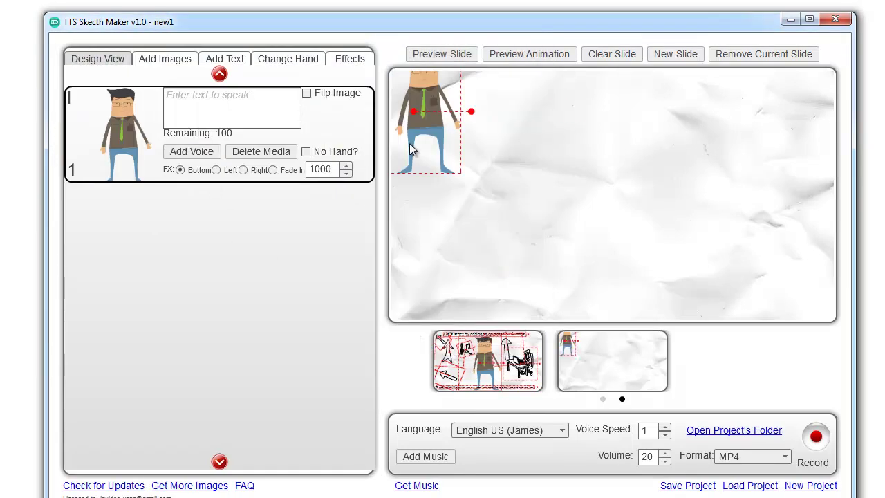
{"action": "left_click_drag", "start_coordinate": [413, 113], "coordinate": [600, 197]}
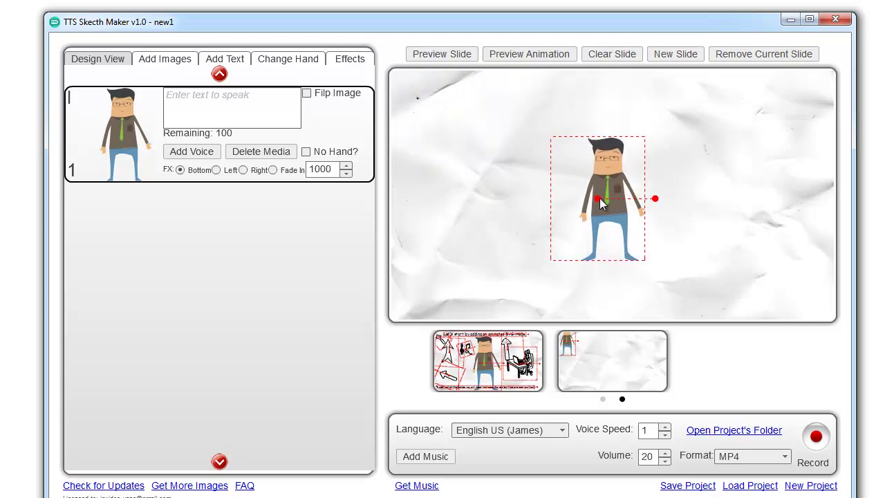
{"action": "left_click_drag", "start_coordinate": [657, 200], "coordinate": [681, 199]}
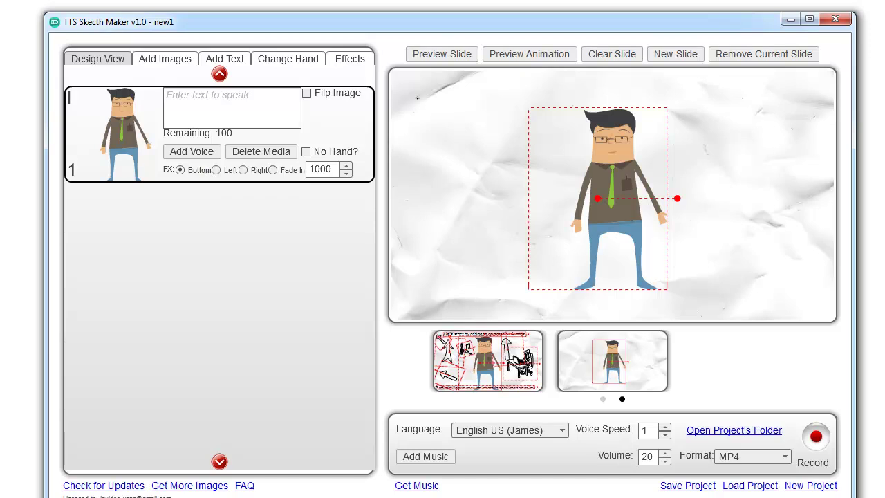
Narrate the man with "The possibilities are unlimited, Unleash your creativity, create amazing whiteboard videos." in the English US (James) voice
{"action": "left_click", "coordinate": [174, 102]}
{"action": "type", "text": "The possibilities are unlimited, Unleash your creativity, create amazing whiteboard videos."}
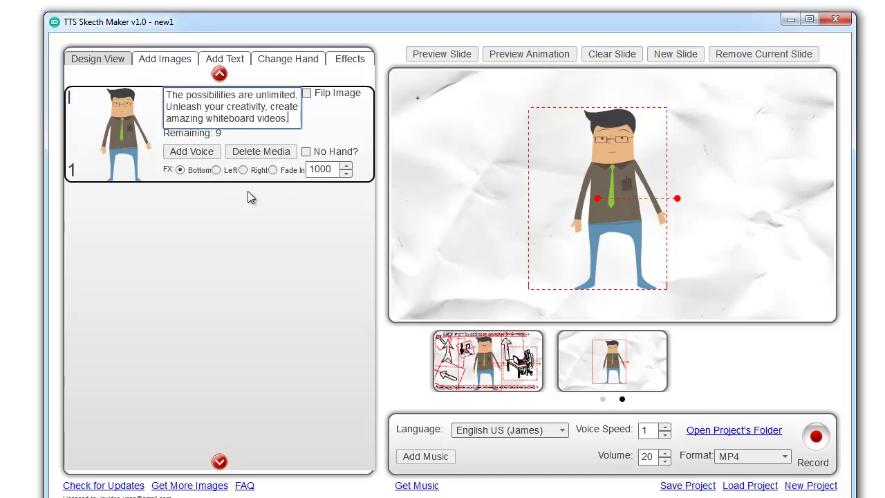
{"action": "left_click", "coordinate": [196, 153]}
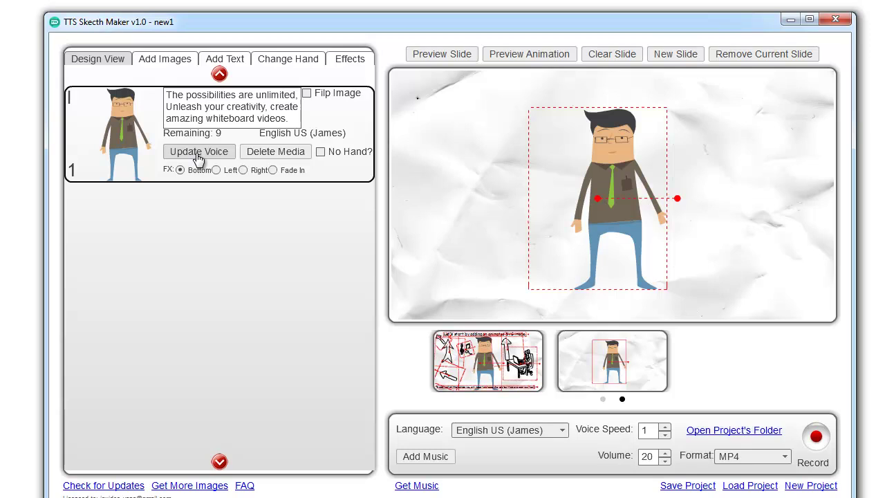
Change the man's narration voice to English UK (Brendan)
{"action": "left_click", "coordinate": [563, 431]}
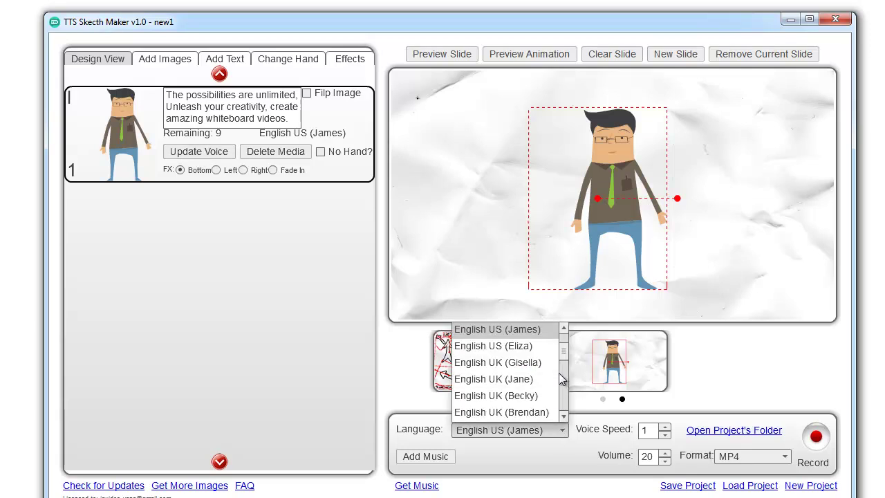
{"action": "left_click", "coordinate": [540, 410]}
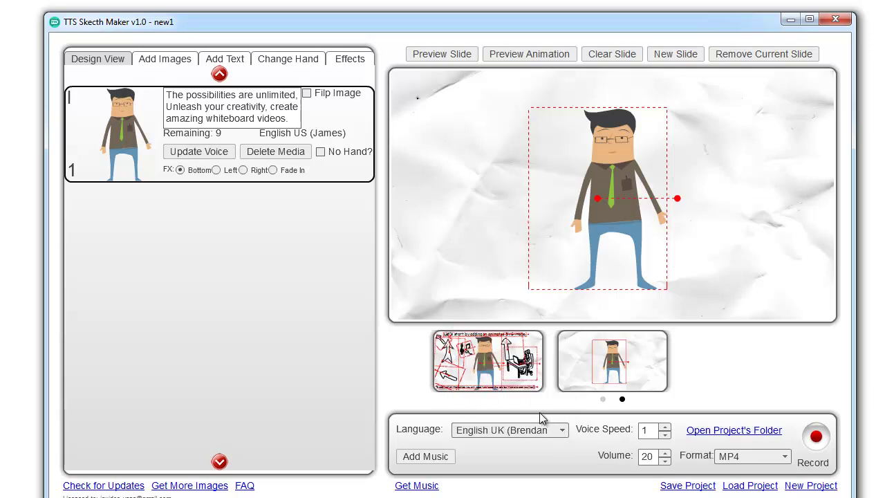
{"action": "left_click", "coordinate": [199, 157]}
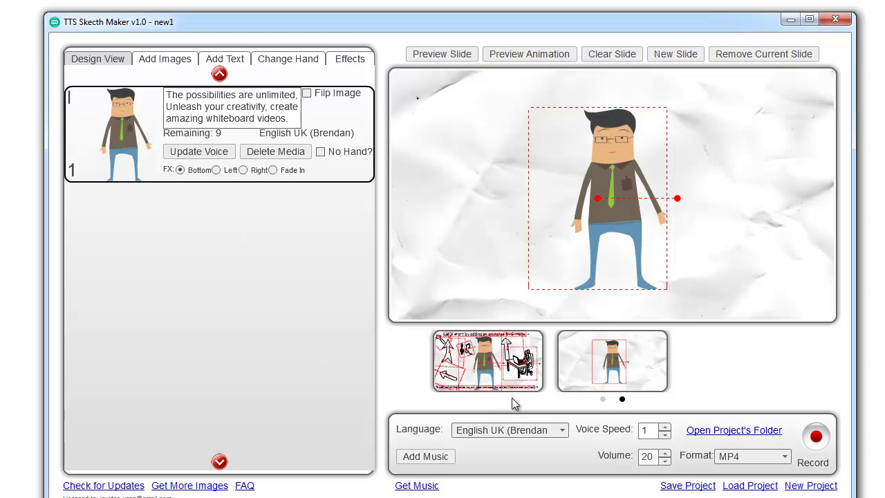
Set the man's narration voice to English US (John)
{"action": "left_click", "coordinate": [563, 430]}
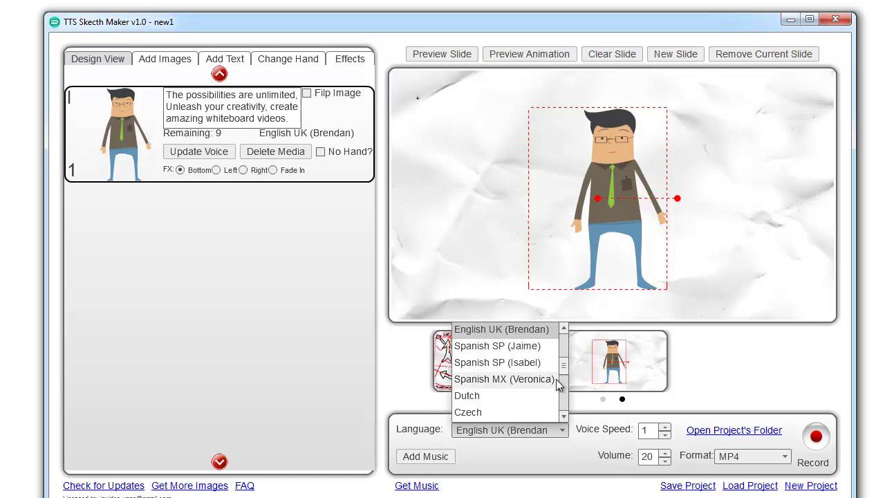
{"action": "left_click_drag", "start_coordinate": [563, 370], "coordinate": [562, 351]}
{"action": "left_click", "coordinate": [493, 347]}
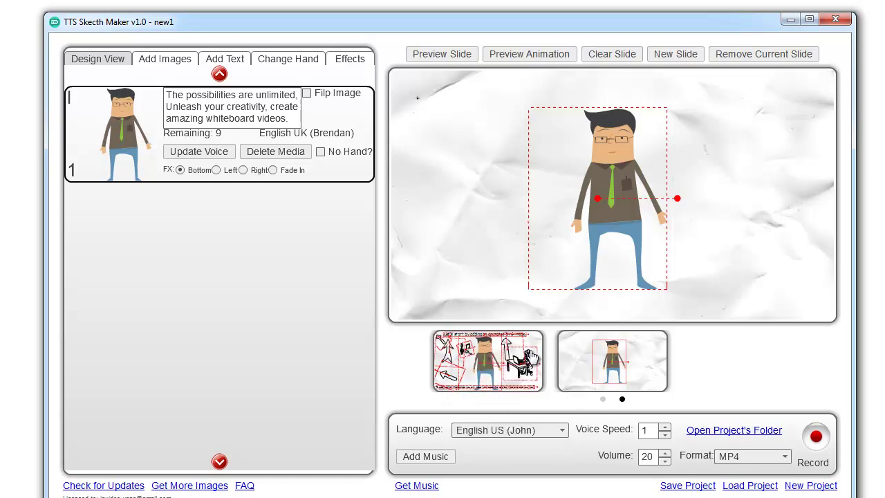
{"action": "left_click", "coordinate": [195, 151]}
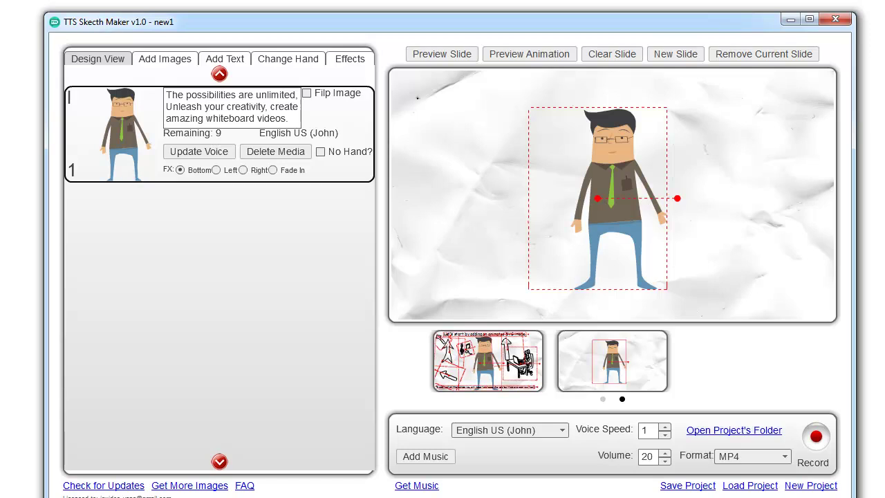
Add the on-canvas text "TTS Sketch Maker" to the second slide, narrated in the English US (John) voice
{"action": "left_click", "coordinate": [234, 59]}
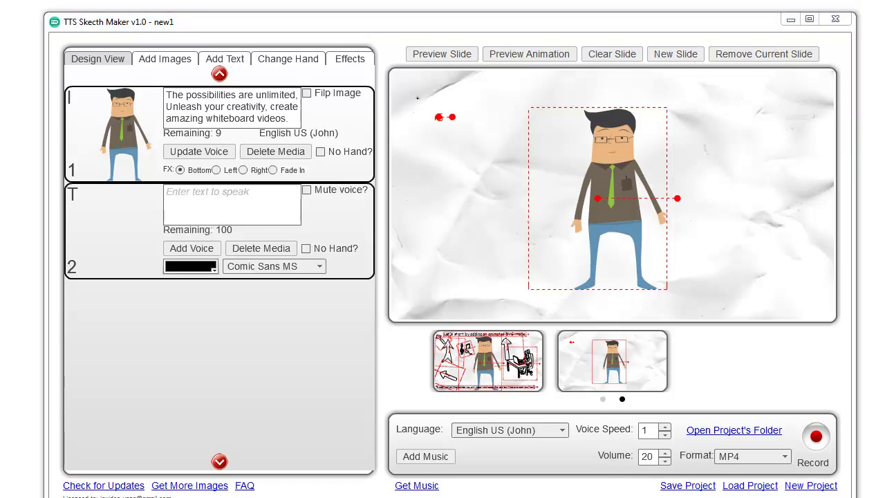
{"action": "left_click", "coordinate": [212, 198]}
{"action": "type", "text": "TTS Sketch Maker"}
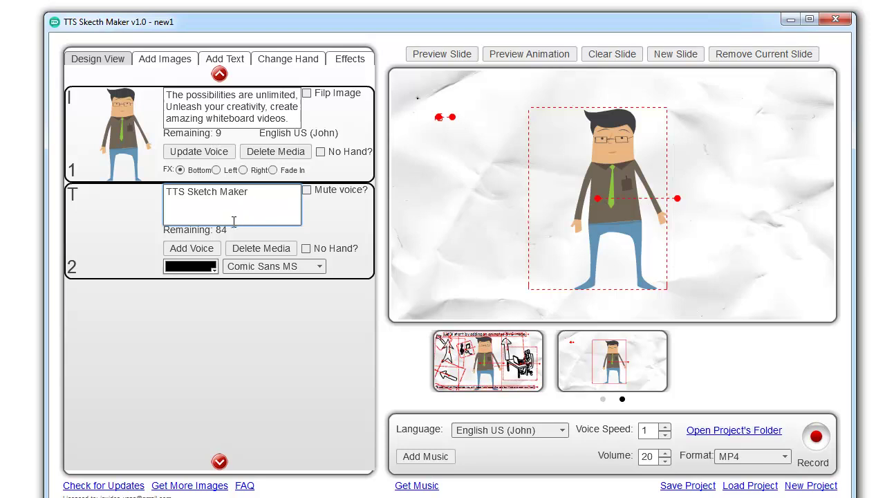
{"action": "left_click", "coordinate": [204, 251]}
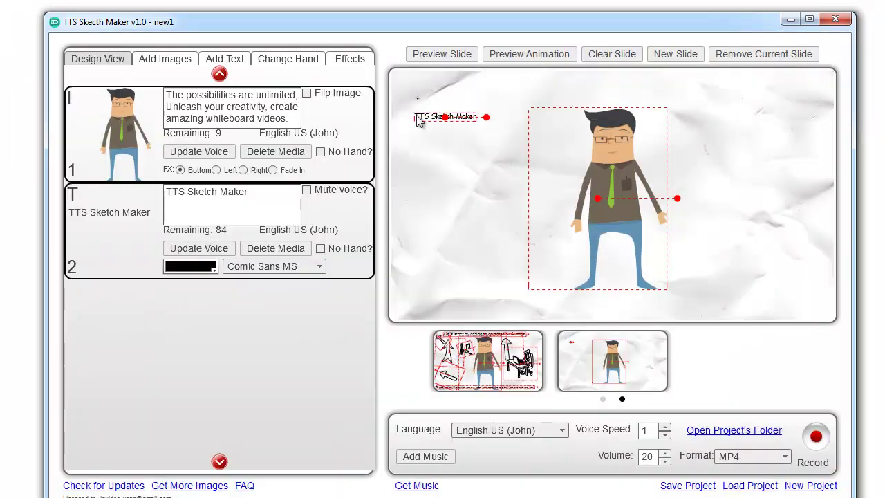
Change the "TTS Sketch Maker" title's narration voice to English US (James), then enlarge the title and centre it above the man
{"action": "left_click", "coordinate": [562, 430]}
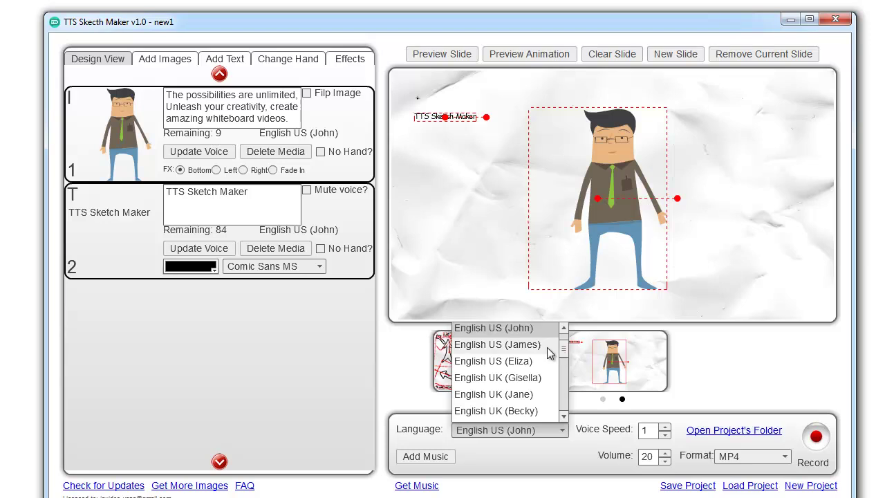
{"action": "left_click", "coordinate": [497, 344]}
{"action": "left_click", "coordinate": [212, 249]}
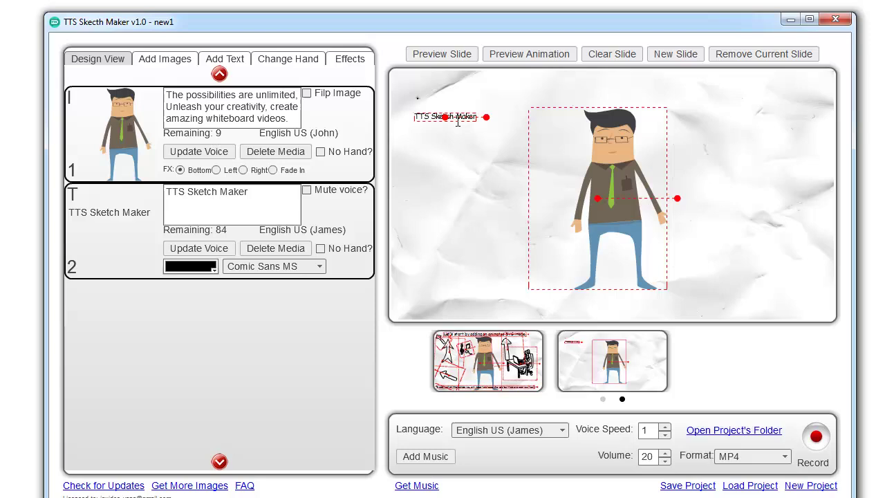
{"action": "mouse_move", "coordinate": [446, 118]}
{"action": "left_mouse_down"}
{"action": "mouse_move", "coordinate": [553, 97]}
{"action": "mouse_move", "coordinate": [686, 97]}
{"action": "left_mouse_up"}
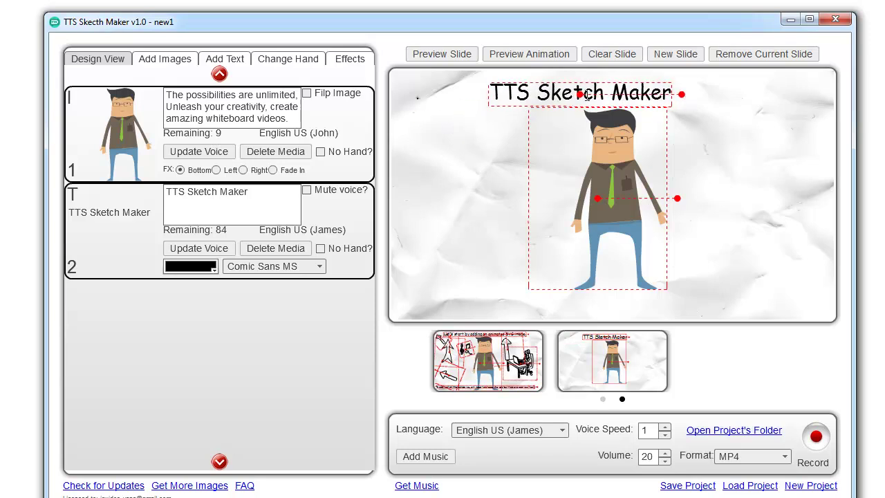
{"action": "left_click_drag", "start_coordinate": [585, 99], "coordinate": [599, 98]}
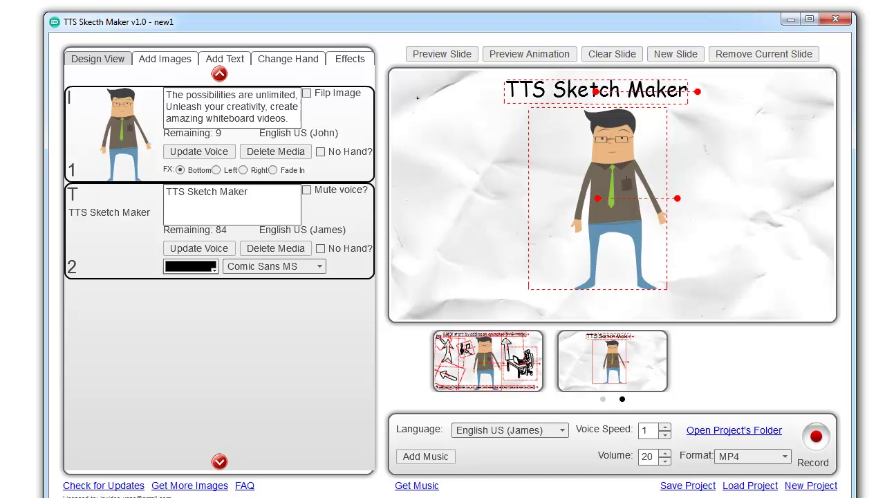
Add the text "Create Amazing Text To Speech Whiteboard Videos in Minutes!" to the second slide, narrated in the English US (James) voice
{"action": "left_click", "coordinate": [232, 60]}
{"action": "left_click", "coordinate": [217, 305]}
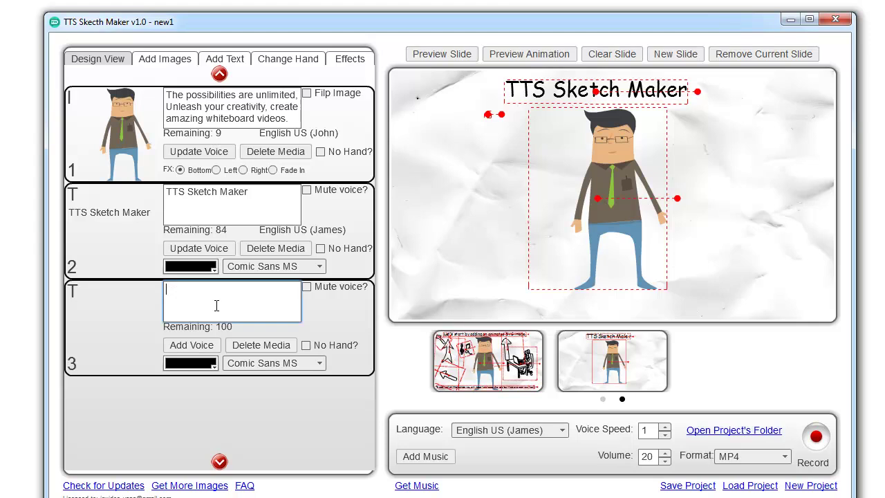
{"action": "type", "text": "Create Amazing Text To Speech Whiteboard Videos in Minutes!"}
{"action": "left_click", "coordinate": [192, 345]}
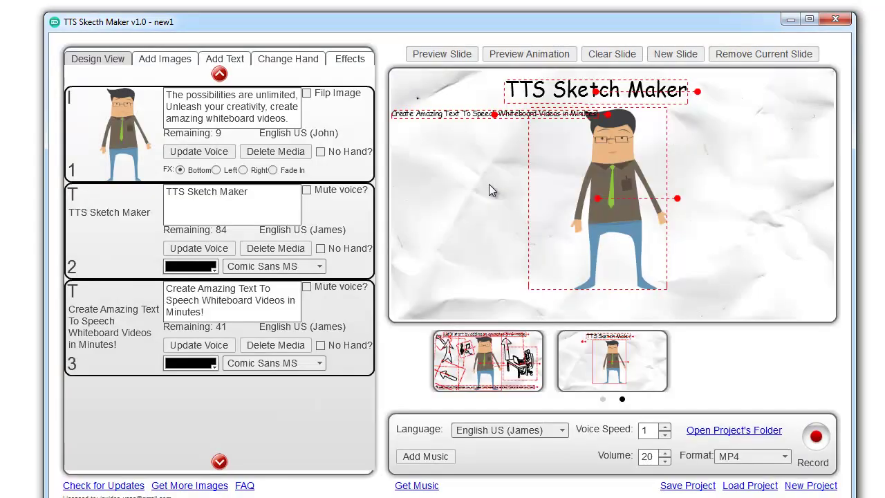
Place the "Create Amazing Text To Speech Whiteboard Videos in Minutes!" line below the man, enlarged to span nearly the slide's full width
{"action": "left_click_drag", "start_coordinate": [494, 117], "coordinate": [566, 313]}
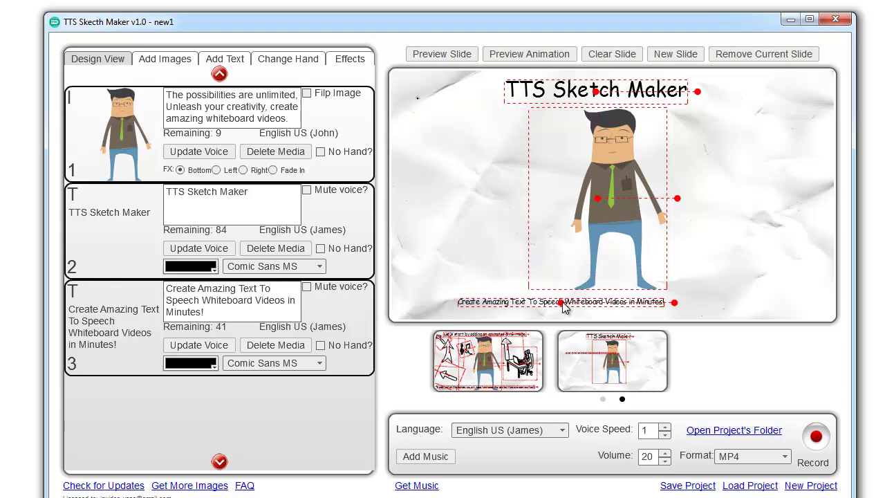
{"action": "left_click_drag", "start_coordinate": [678, 308], "coordinate": [777, 304]}
{"action": "left_click_drag", "start_coordinate": [562, 305], "coordinate": [606, 305]}
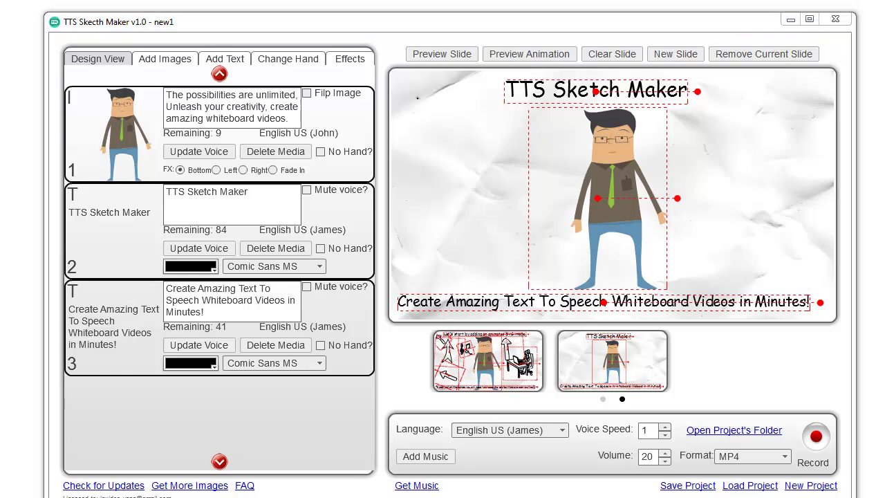
Record the project as a video and open the folder containing the finished file
{"action": "left_click", "coordinate": [816, 440]}
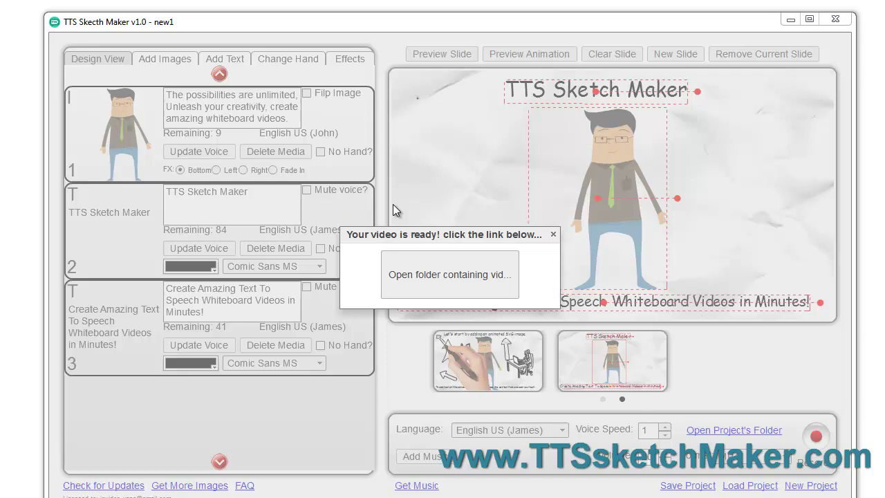
{"action": "left_click", "coordinate": [450, 274]}
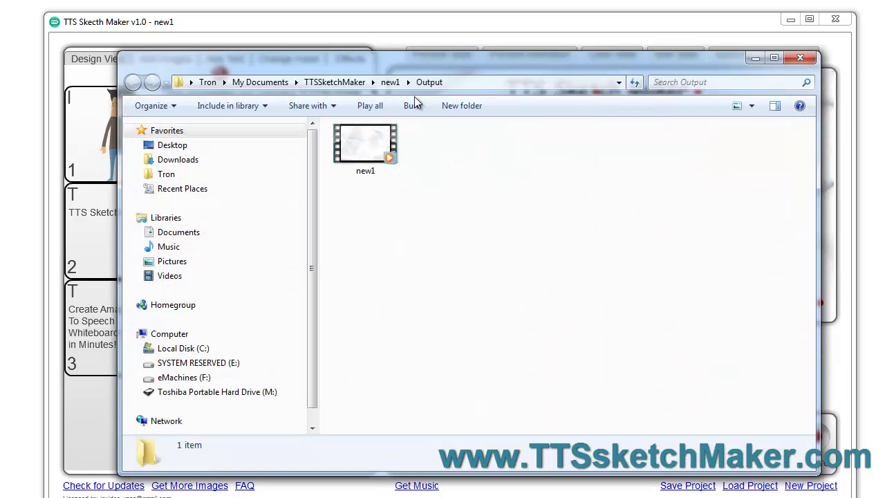